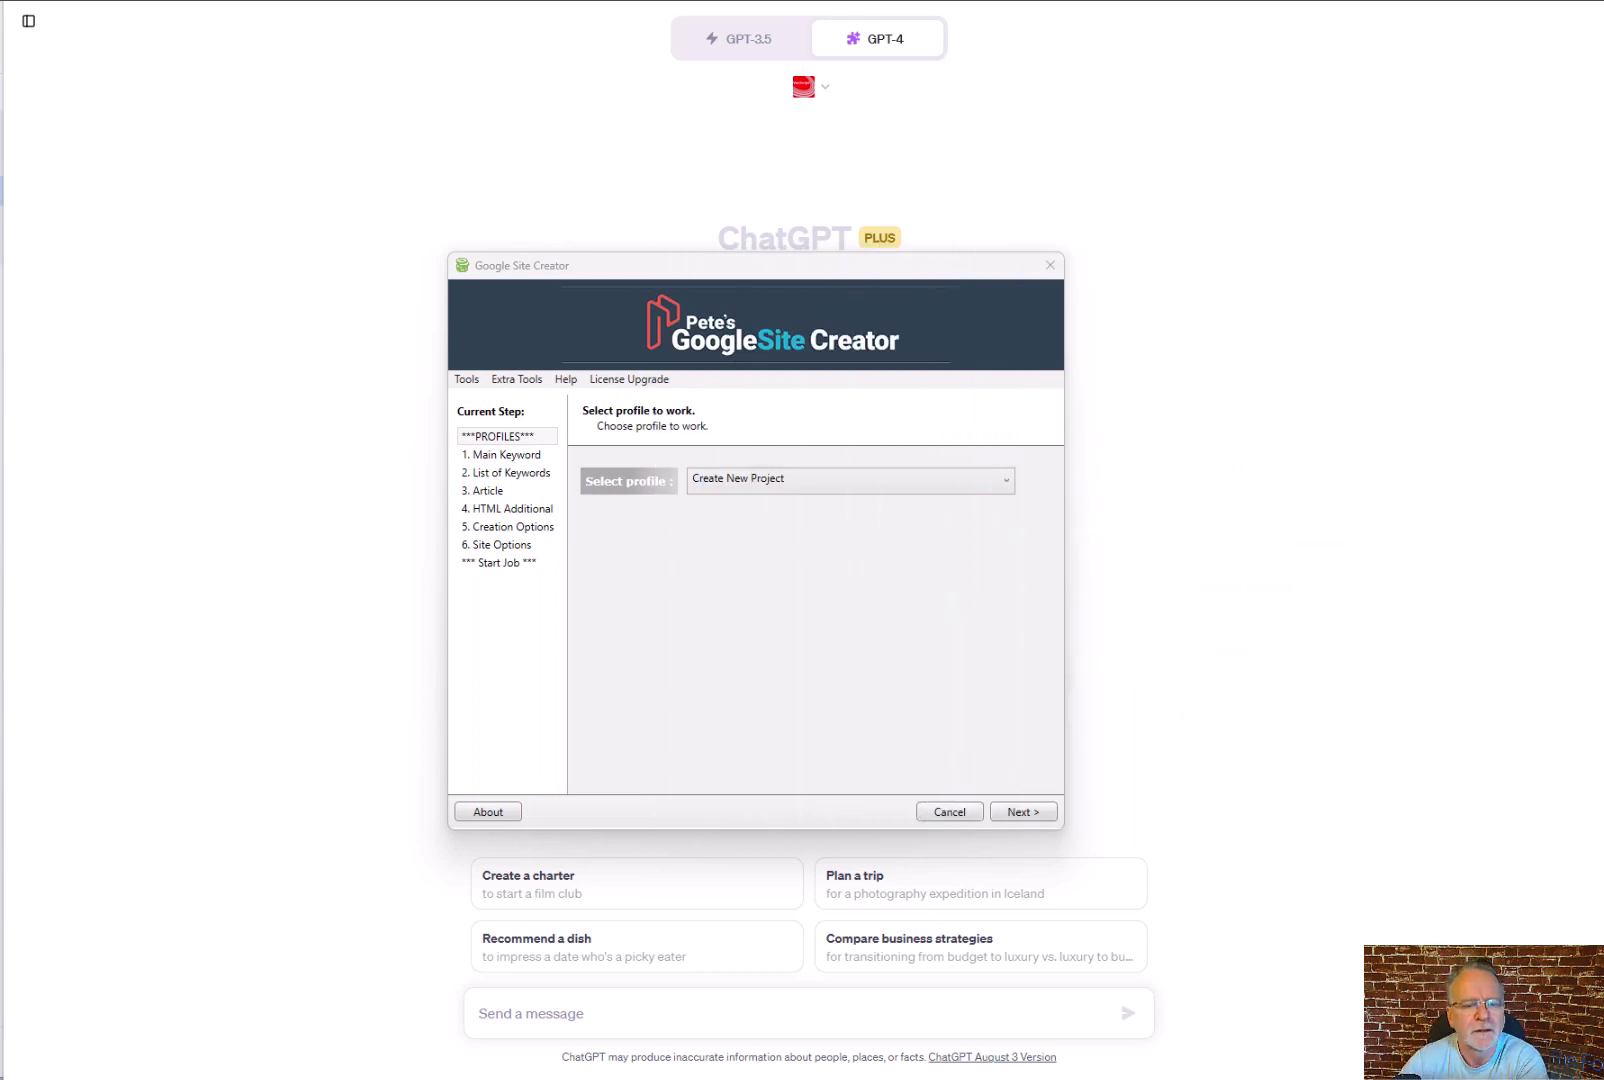
# Load the 'Fishing Charters Gold Coast' profile and advance to the main keyword step.
pyautogui.click(896, 488)
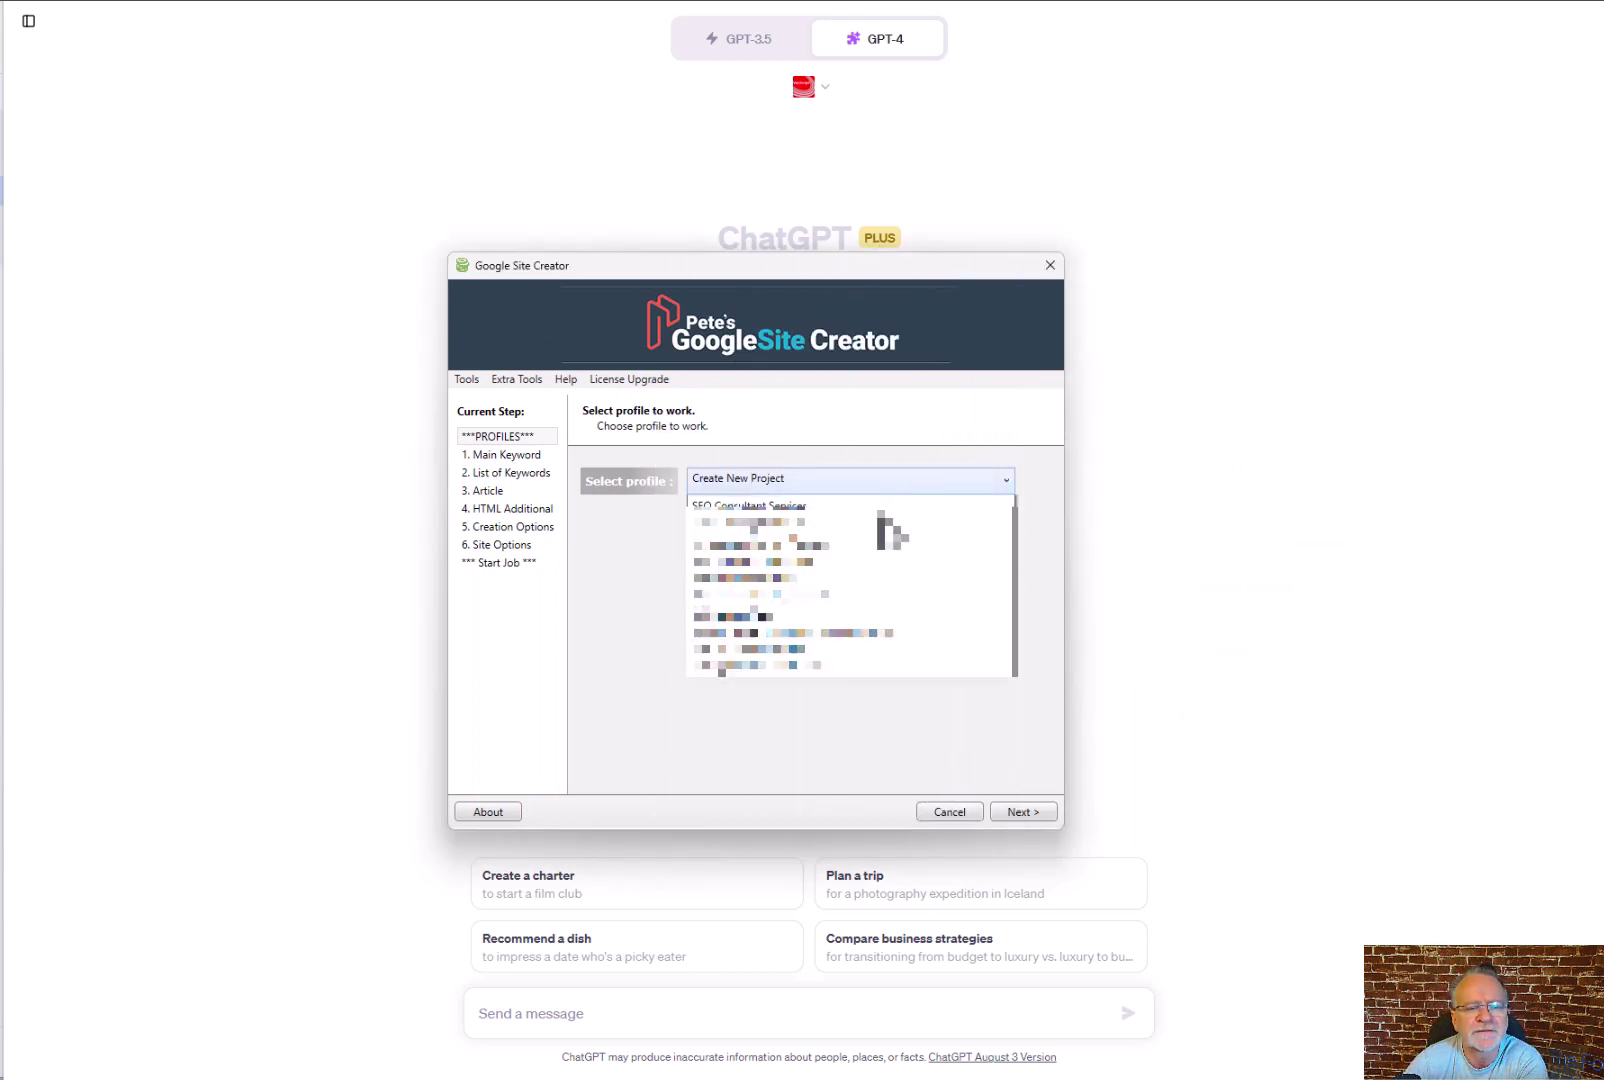
pyautogui.click(830, 615)
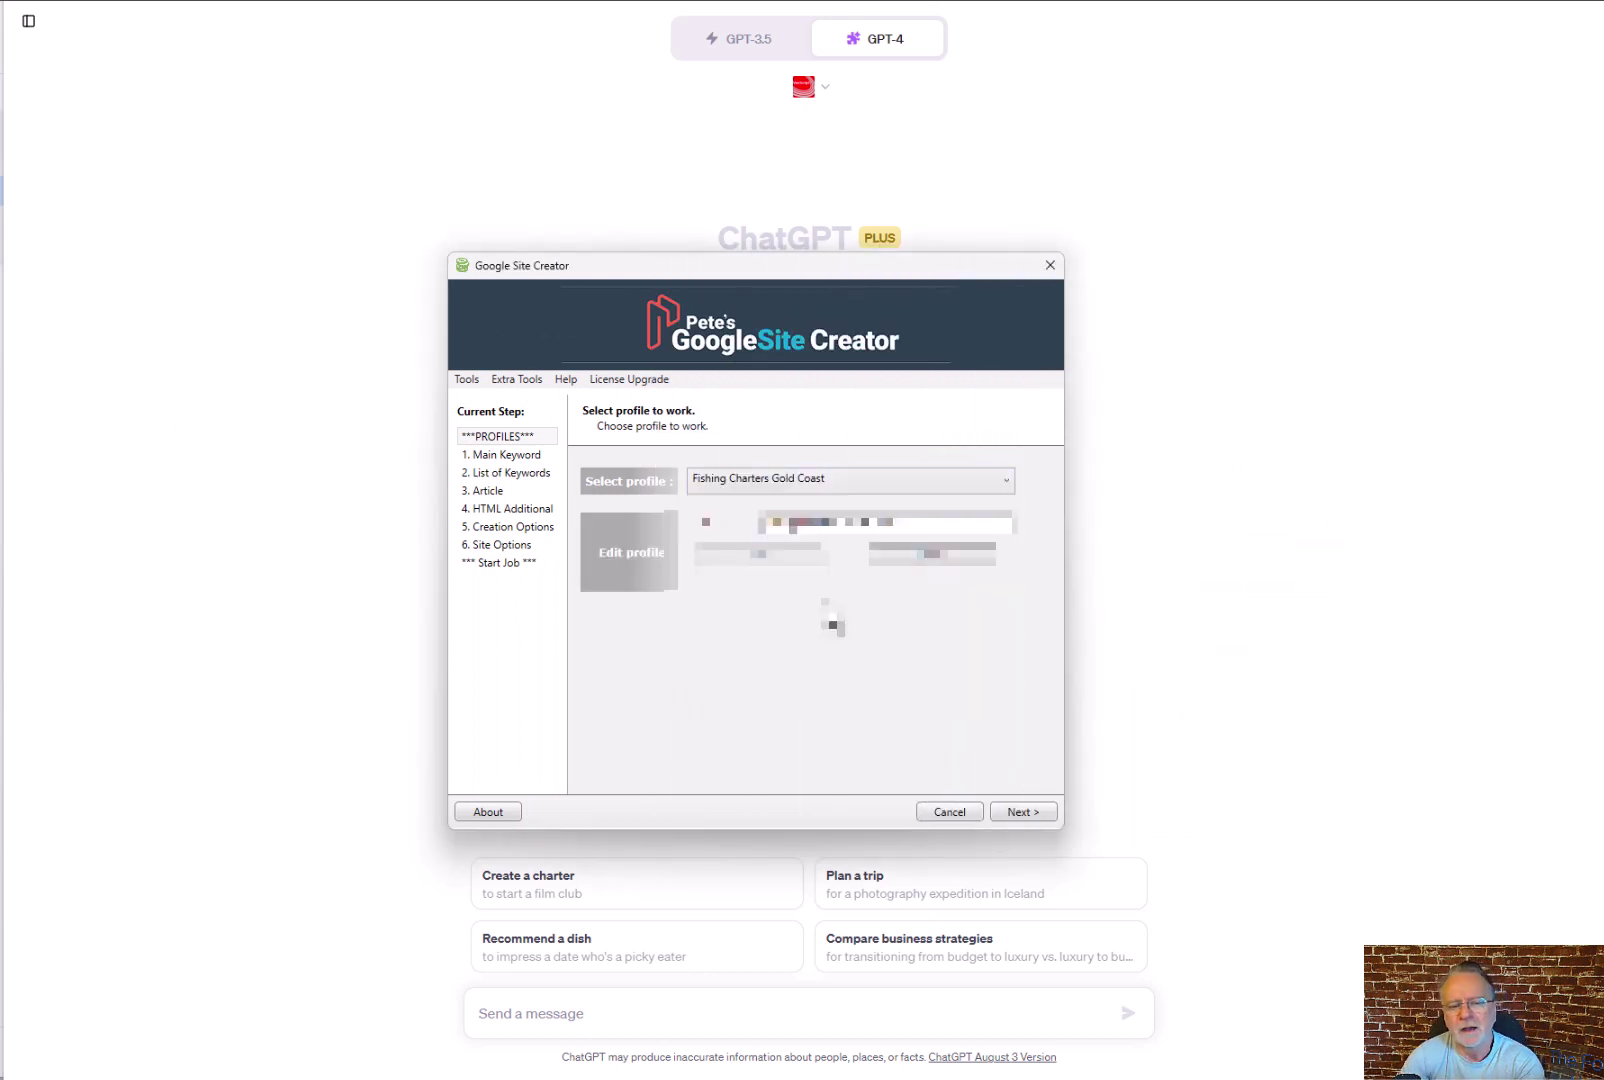
pyautogui.click(1020, 813)
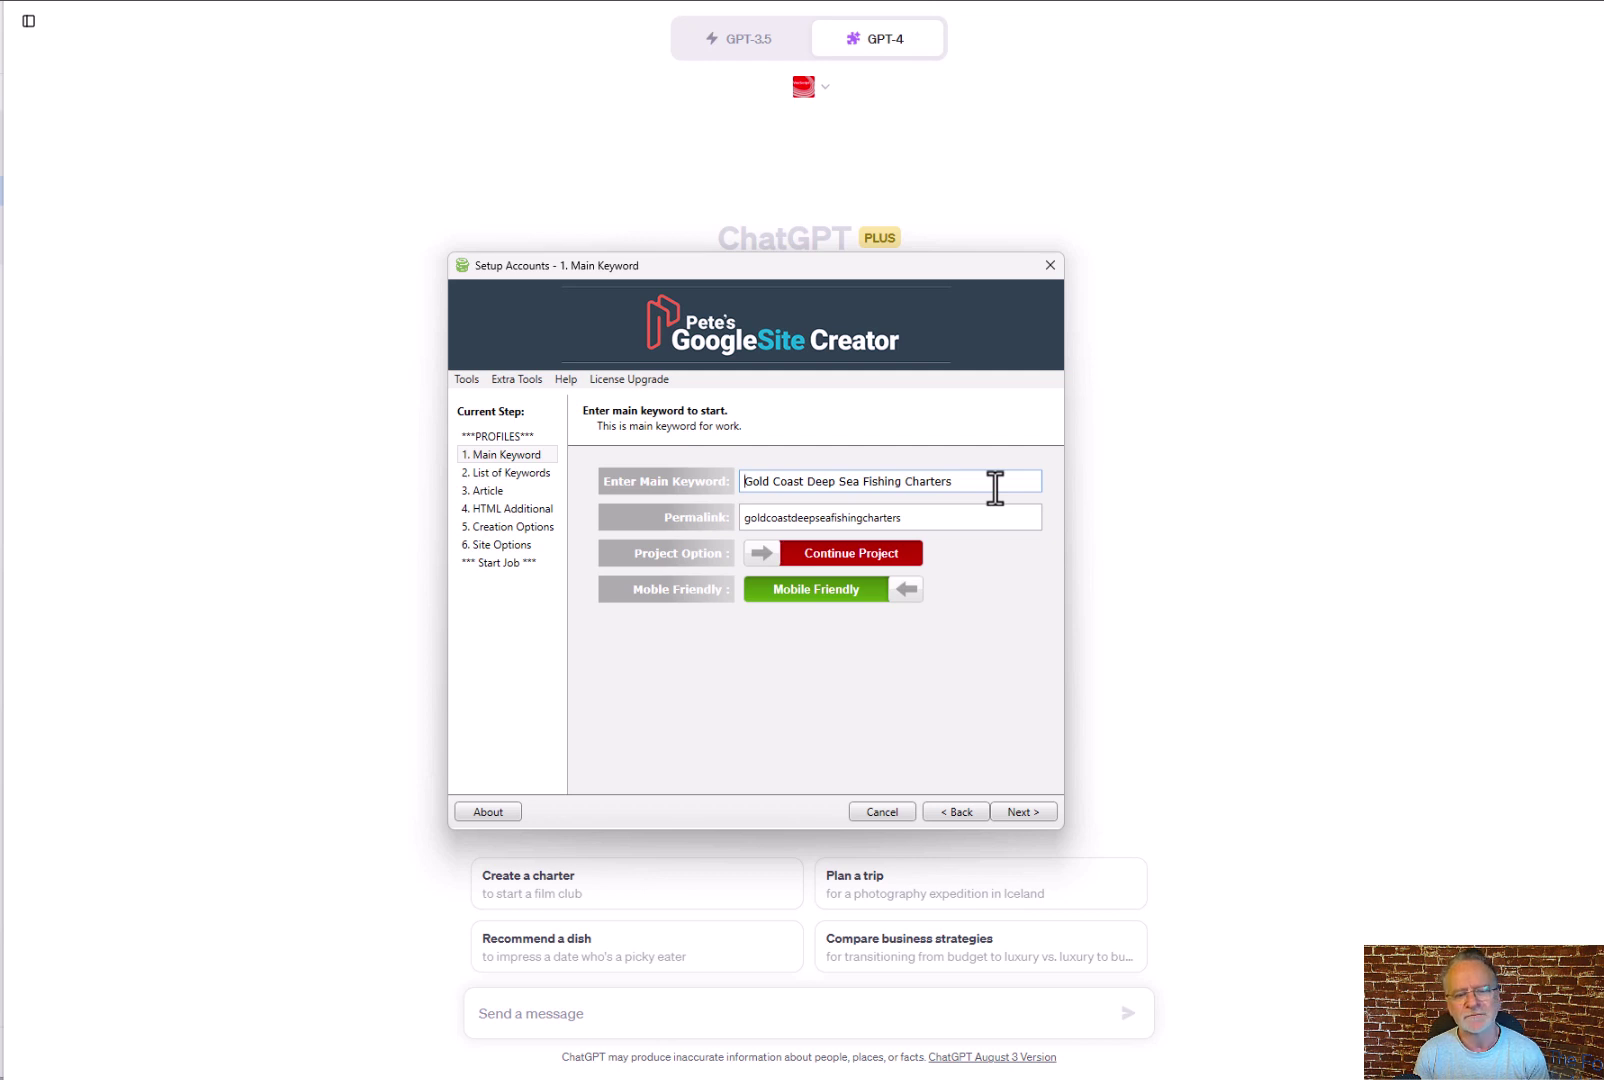
# Verify the permalink for 'Gold Coast Deep Sea Fishing Charters' and continue to List of Keywords.
pyautogui.click(938, 517)
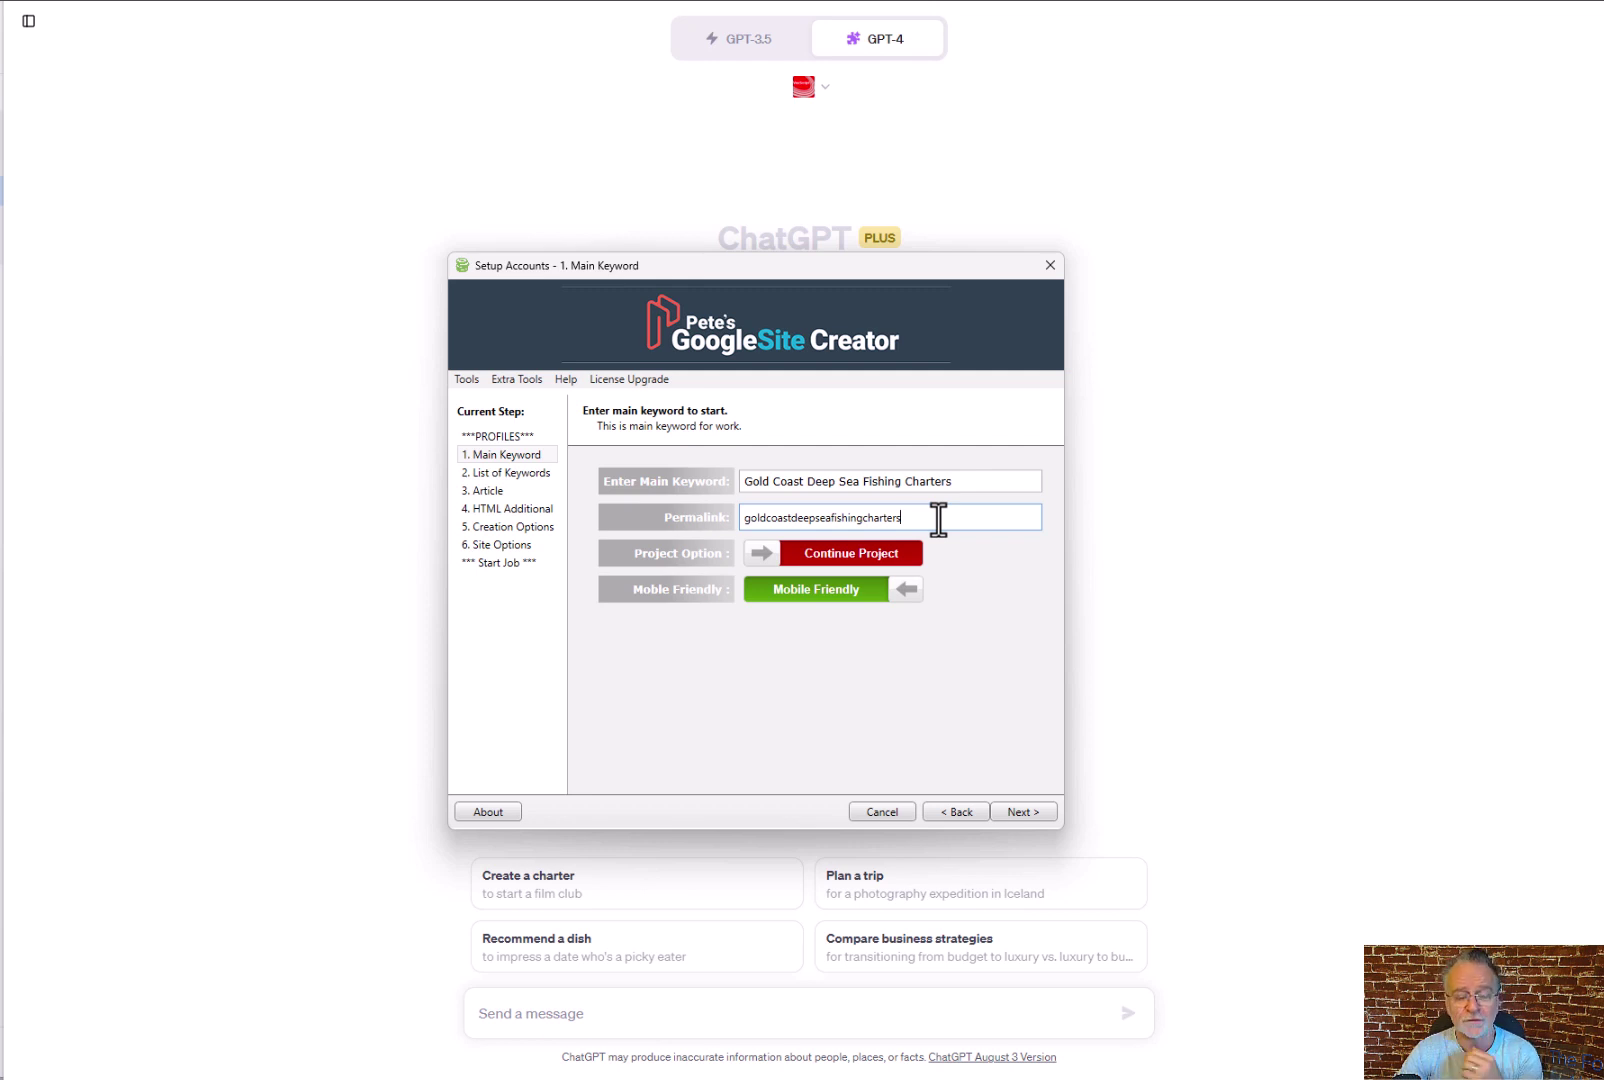
pyautogui.click(1027, 812)
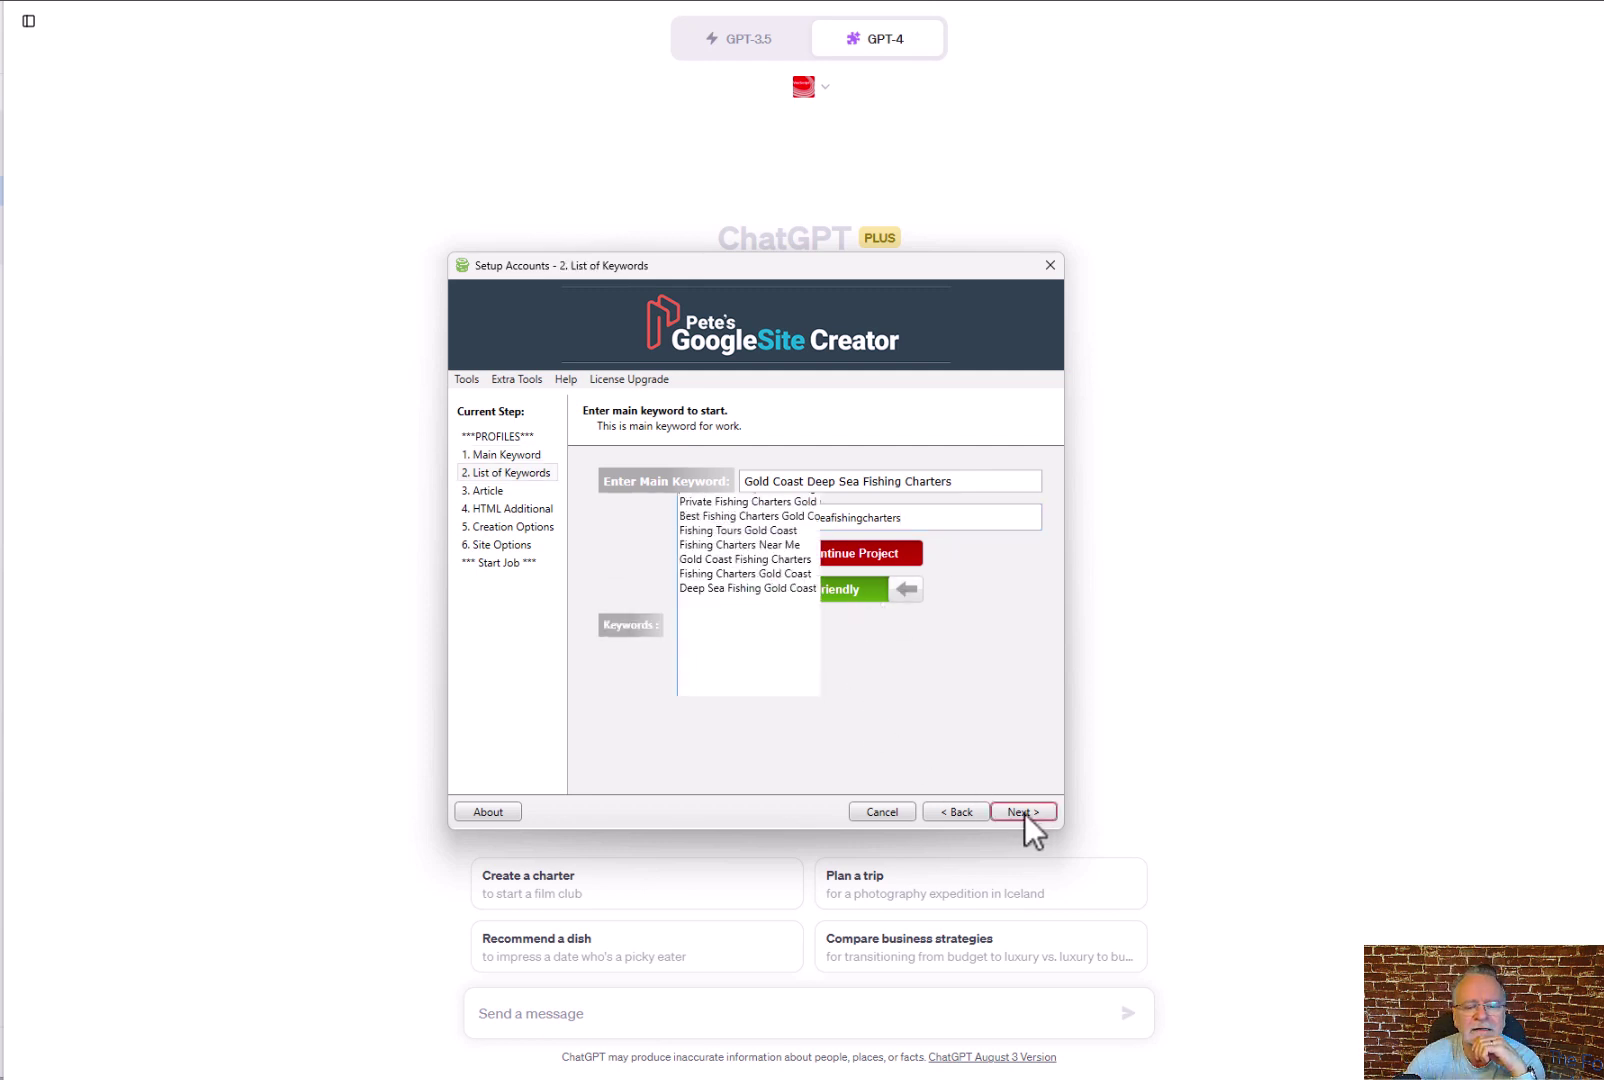
# Select and review all eight keywords in the Keywords box, then continue to the Article step.
pyautogui.moveTo(860, 590); pyautogui.dragTo(569, 421)
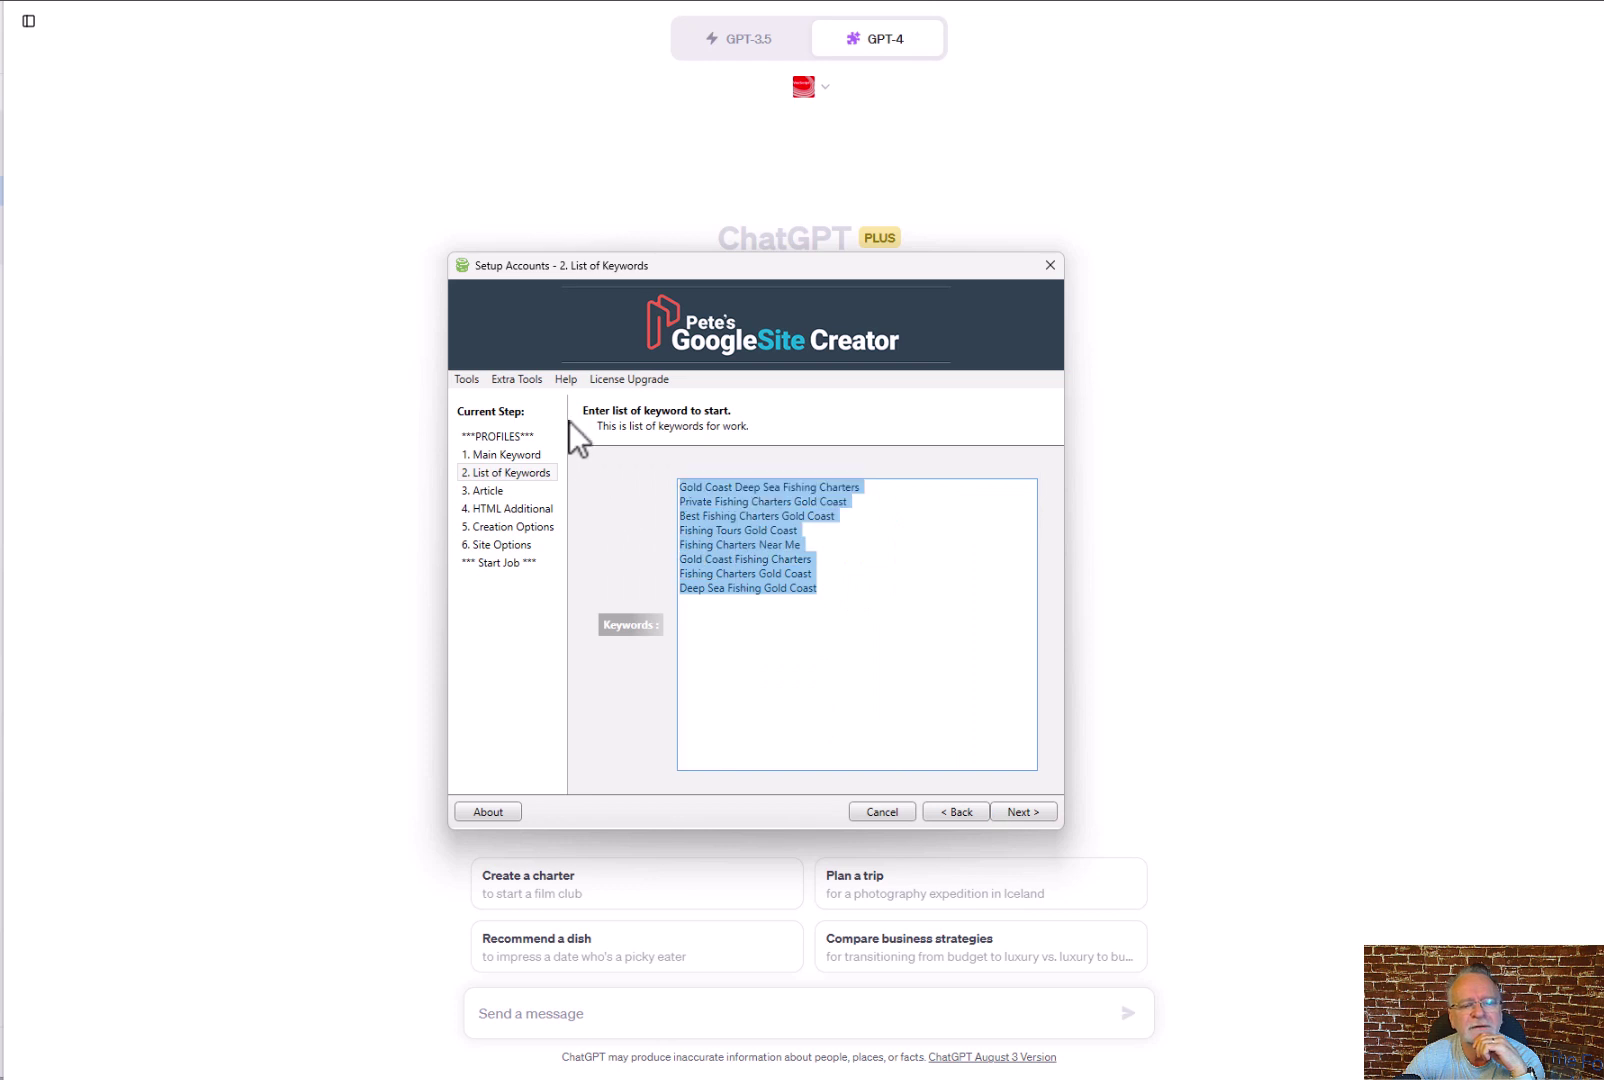
pyautogui.click(746, 594)
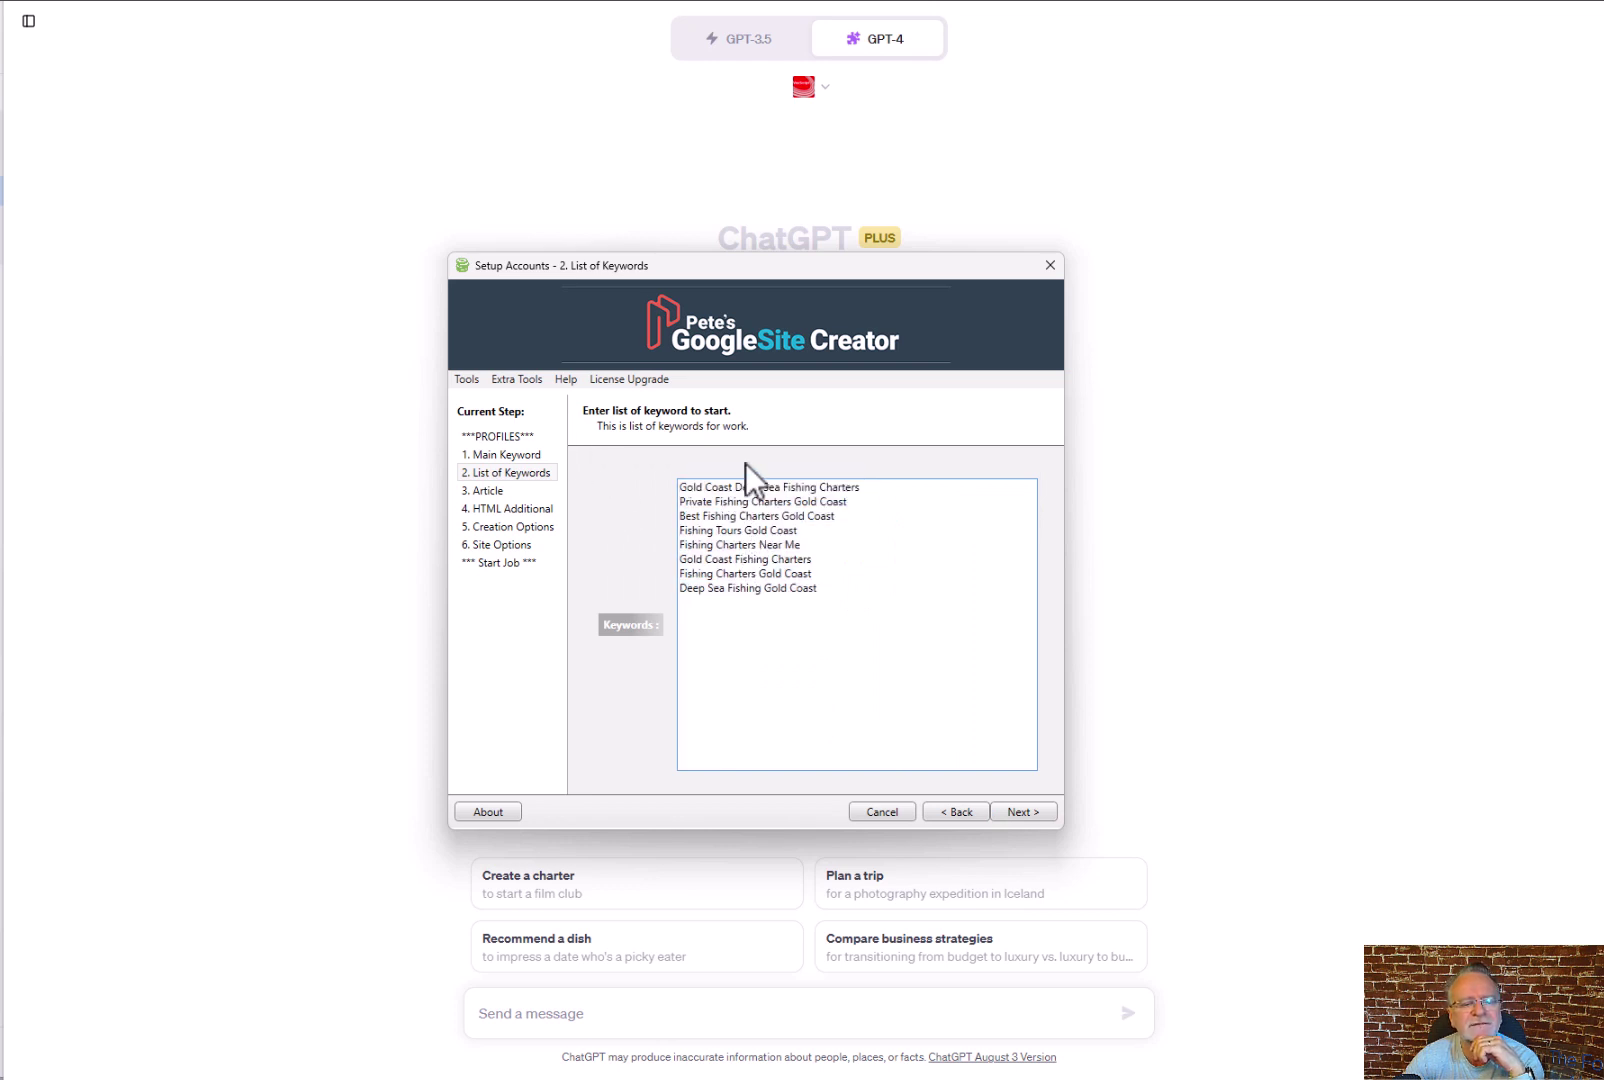
pyautogui.moveTo(855, 590); pyautogui.dragTo(533, 460)
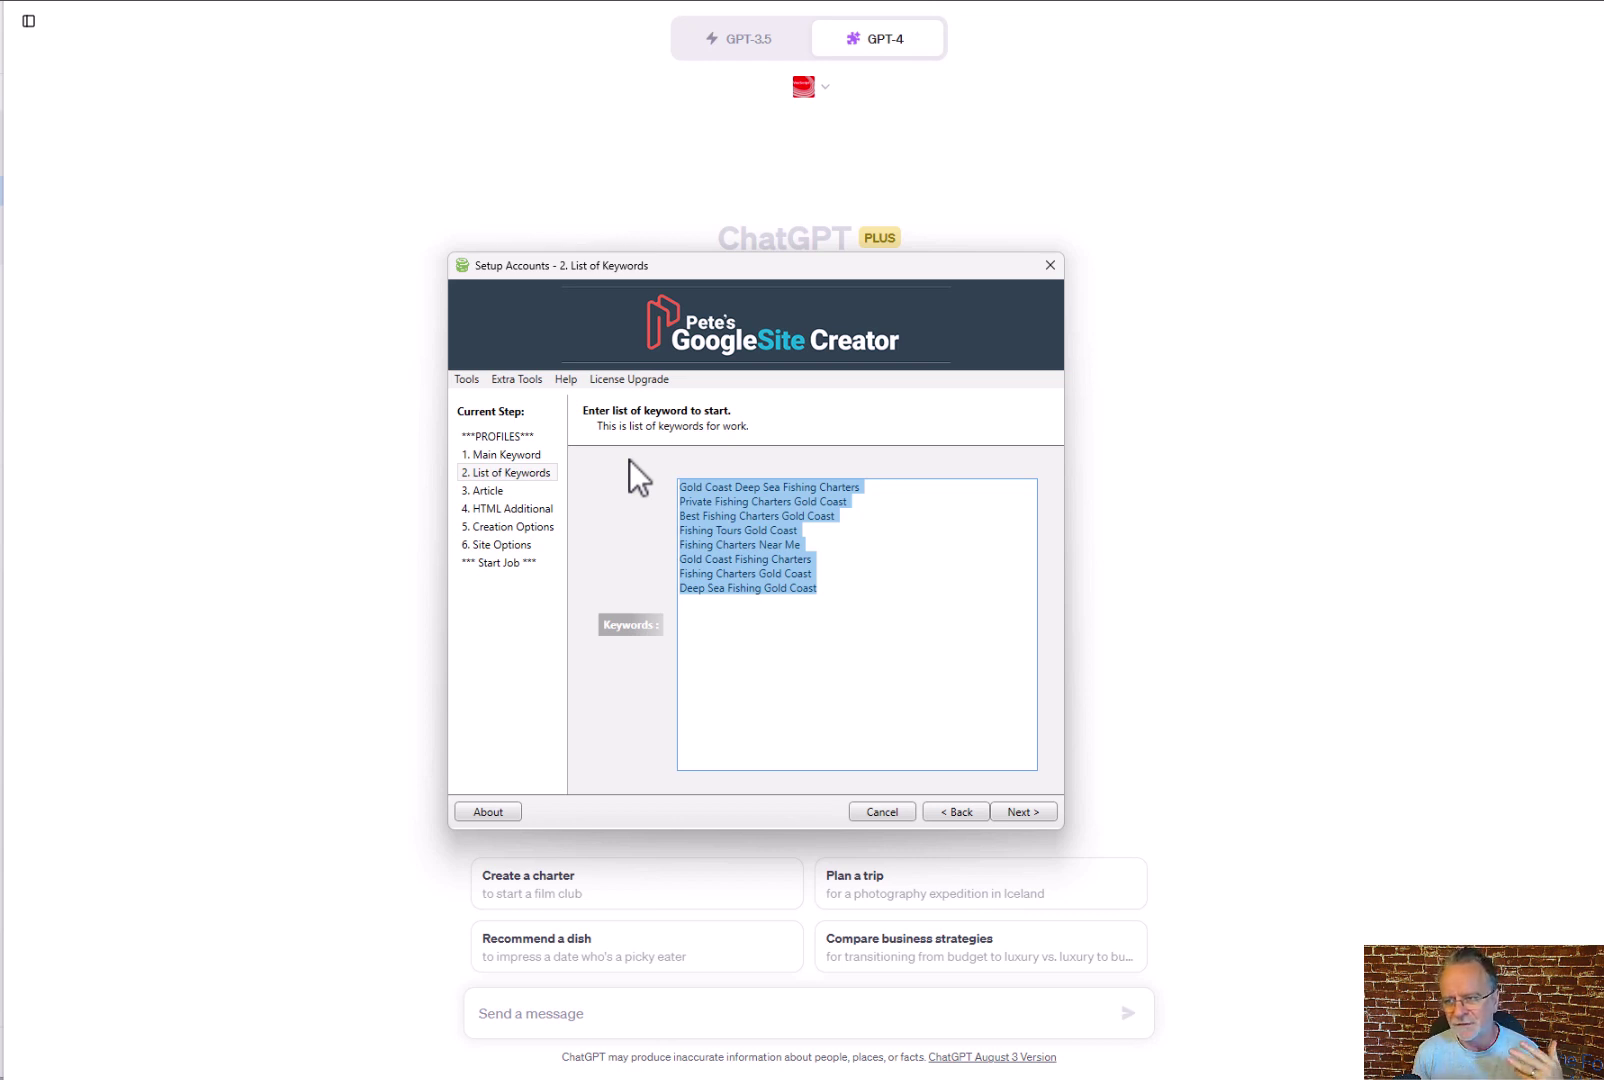
pyautogui.click(1020, 811)
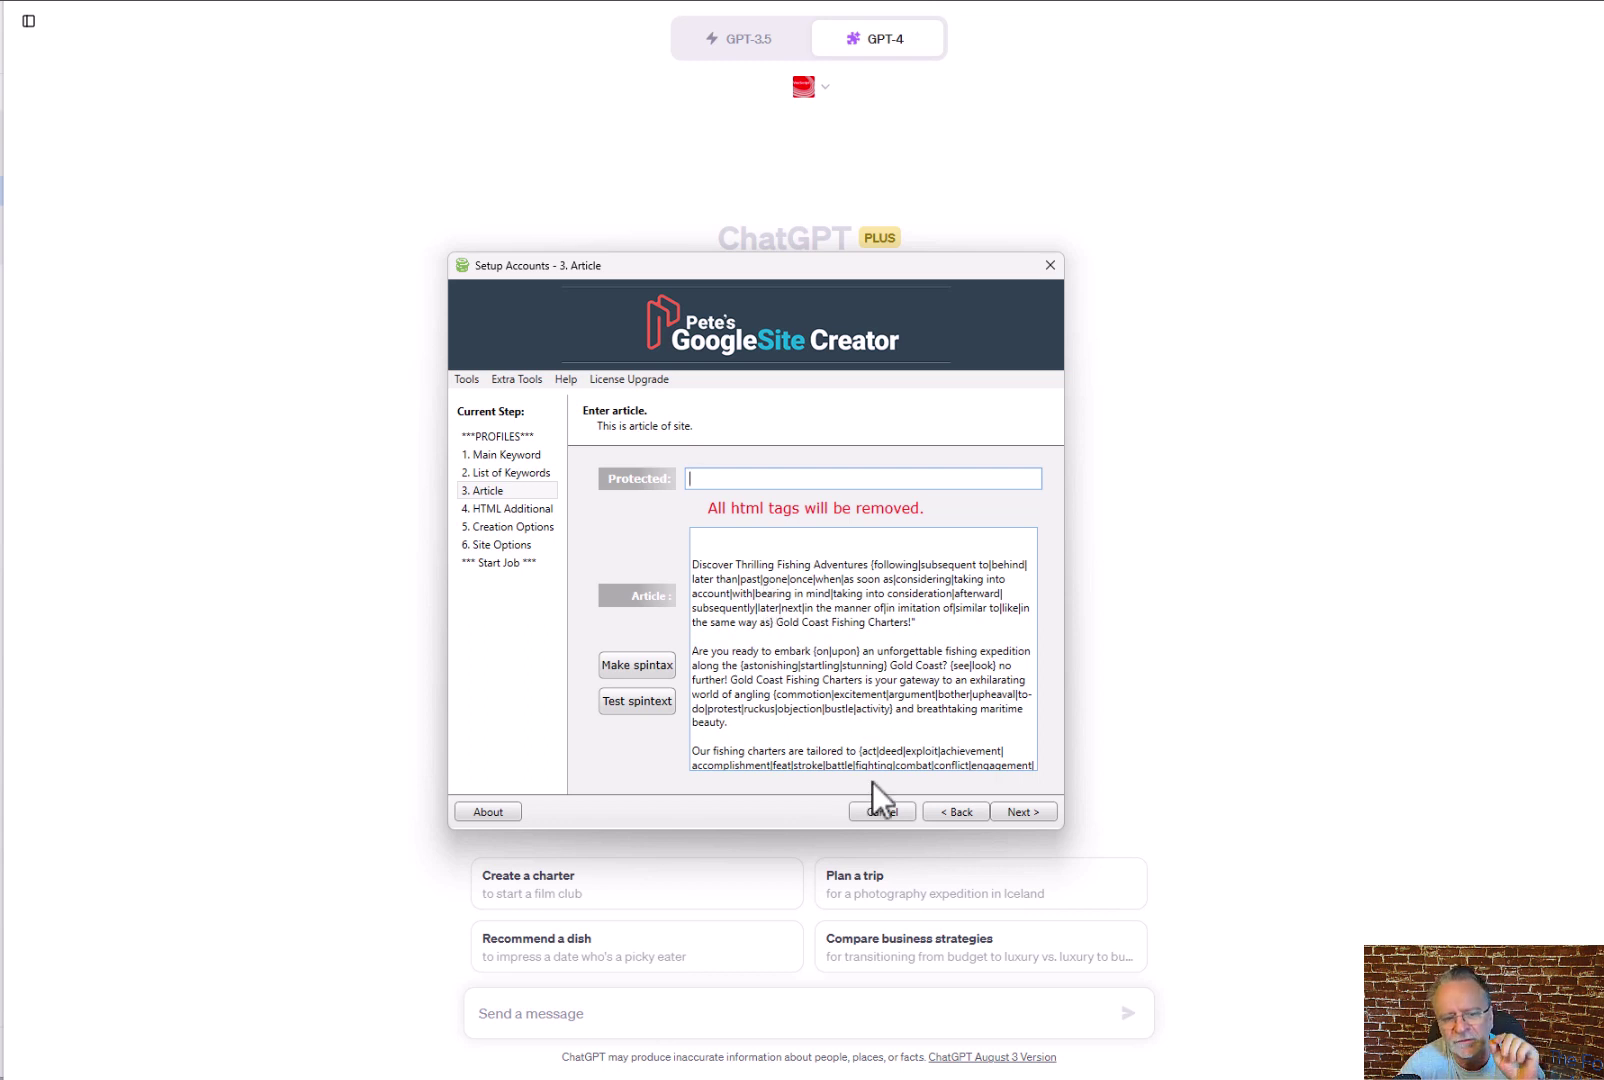
# Recheck the keyword list, return to the Article step, and drag the wizard left out of view.
pyautogui.click(958, 812)
pyautogui.click(823, 588)
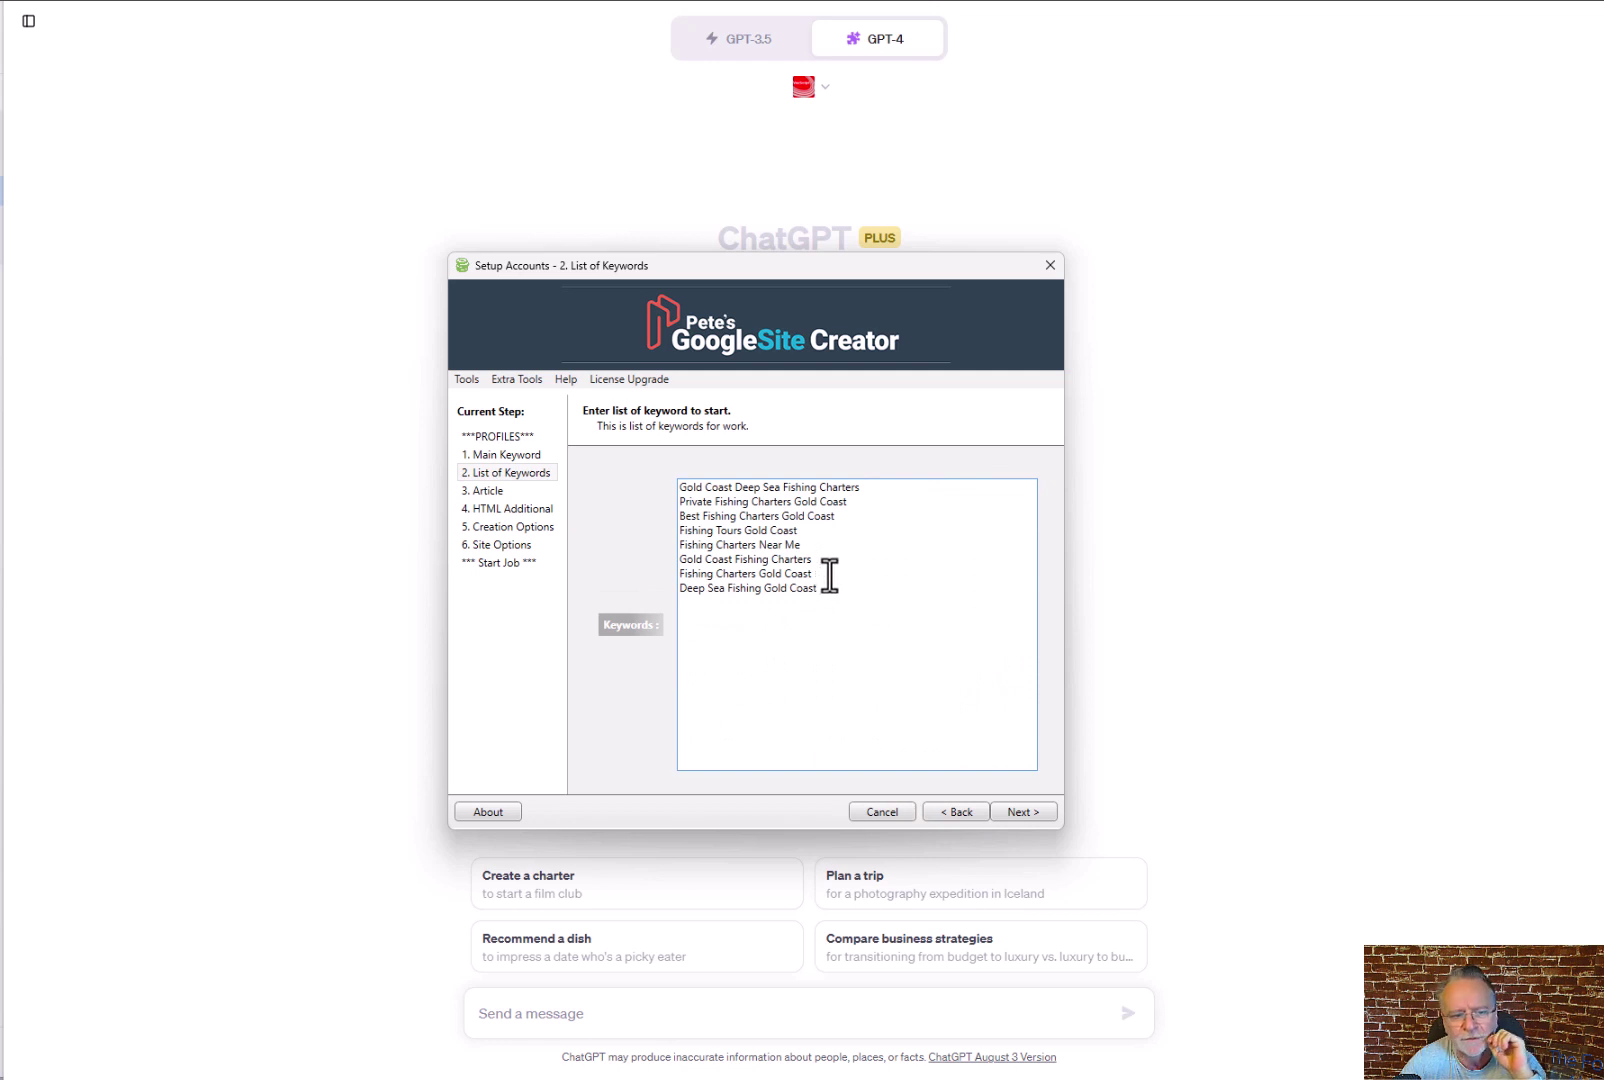
pyautogui.click(1021, 813)
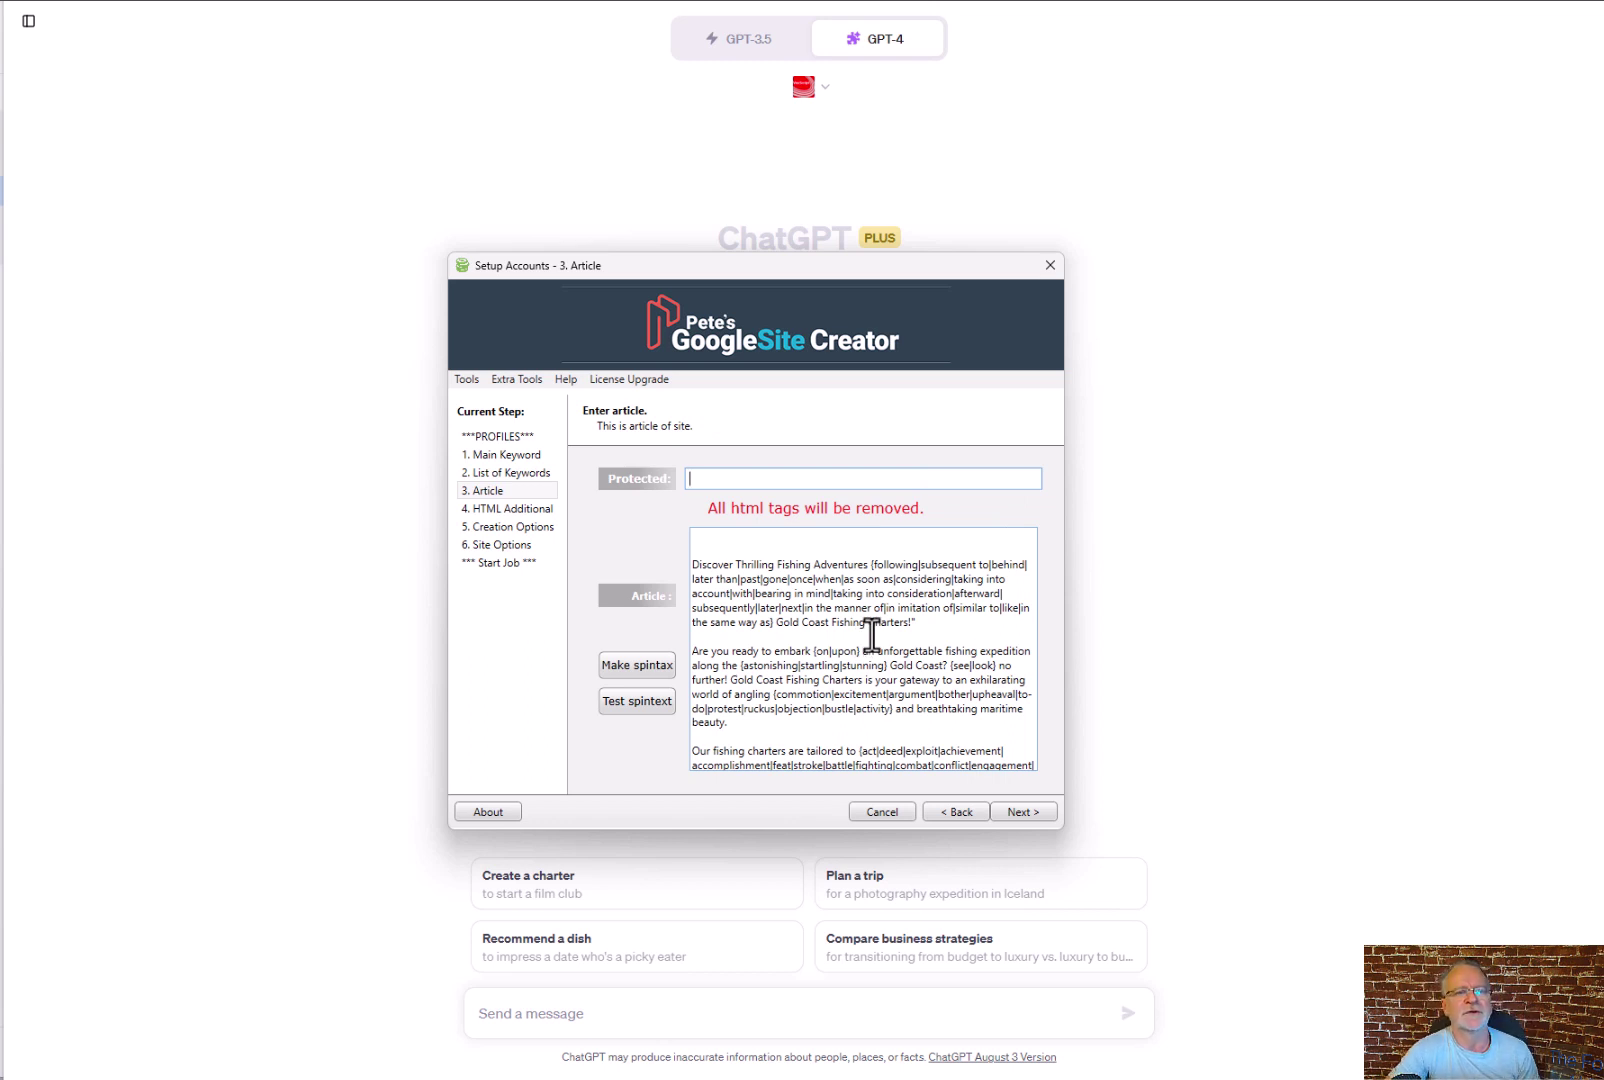
pyautogui.moveTo(974, 263); pyautogui.dragTo(0, 205)
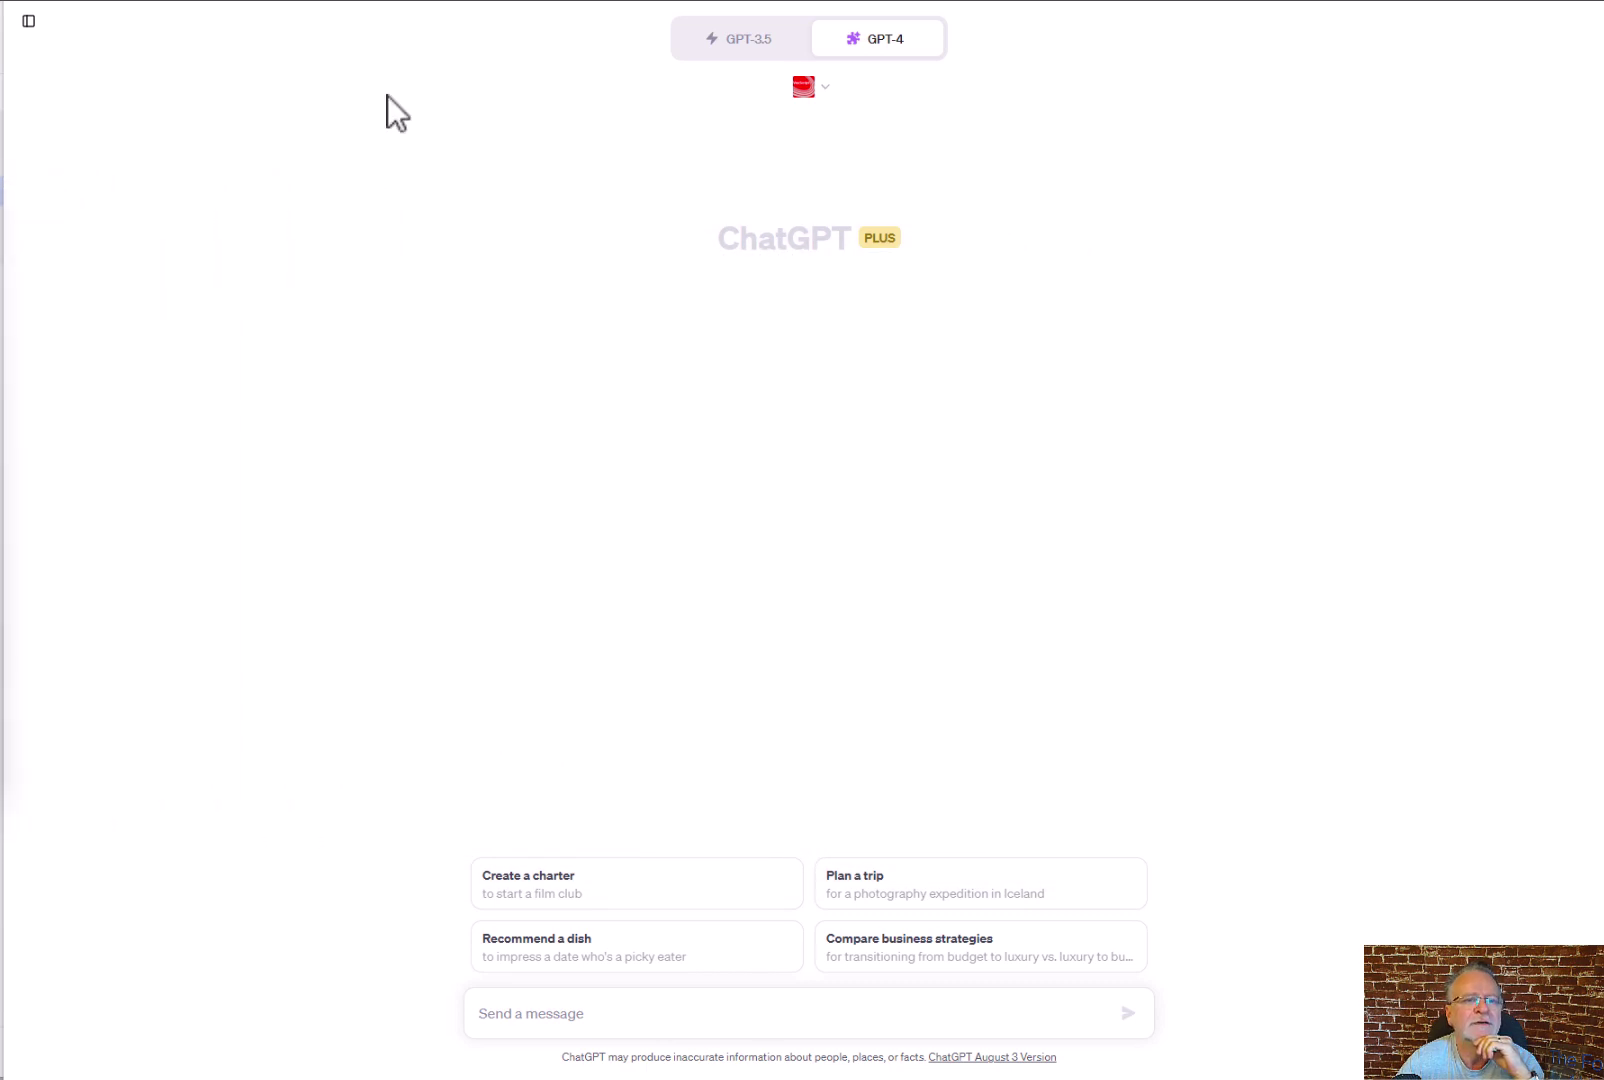
# Switch the ChatGPT chat to the GPT-3.5 model.
pyautogui.click(712, 42)
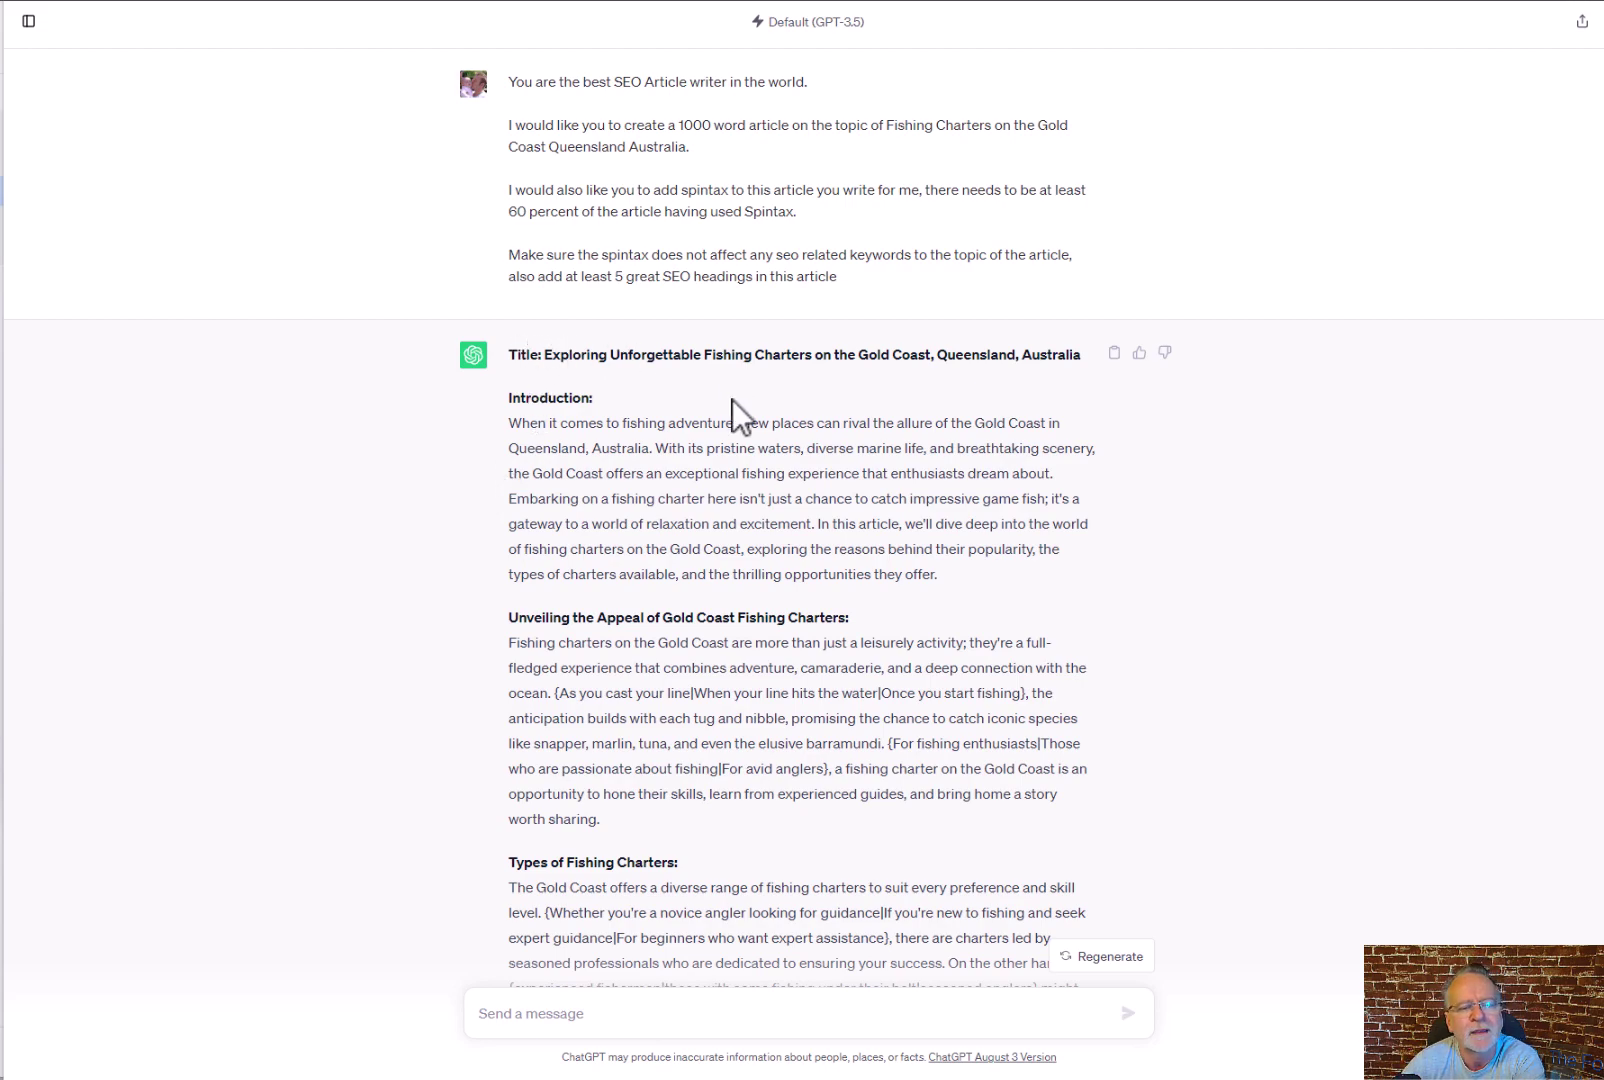
# Scroll through the generated article and inspect a spintax passage in Types of Fishing Charters.
pyautogui.scroll(-3, 732, 398)
pyautogui.scroll(-4, 732, 400)
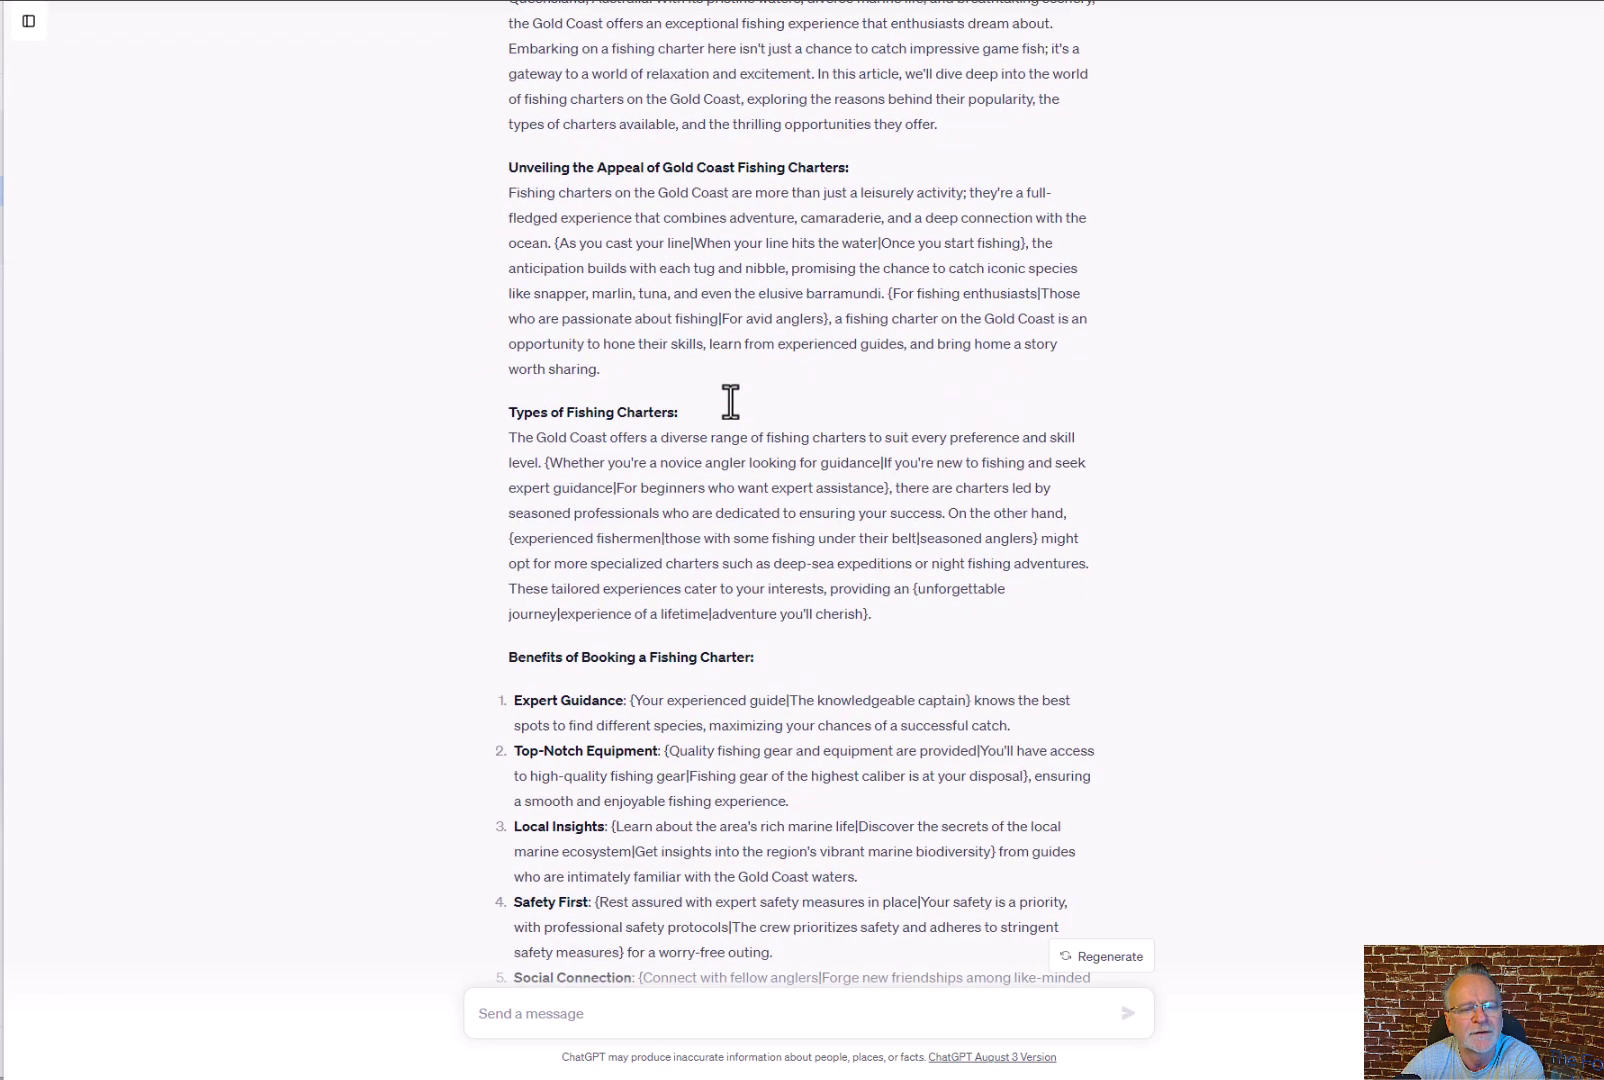
pyautogui.scroll(4, 728, 402)
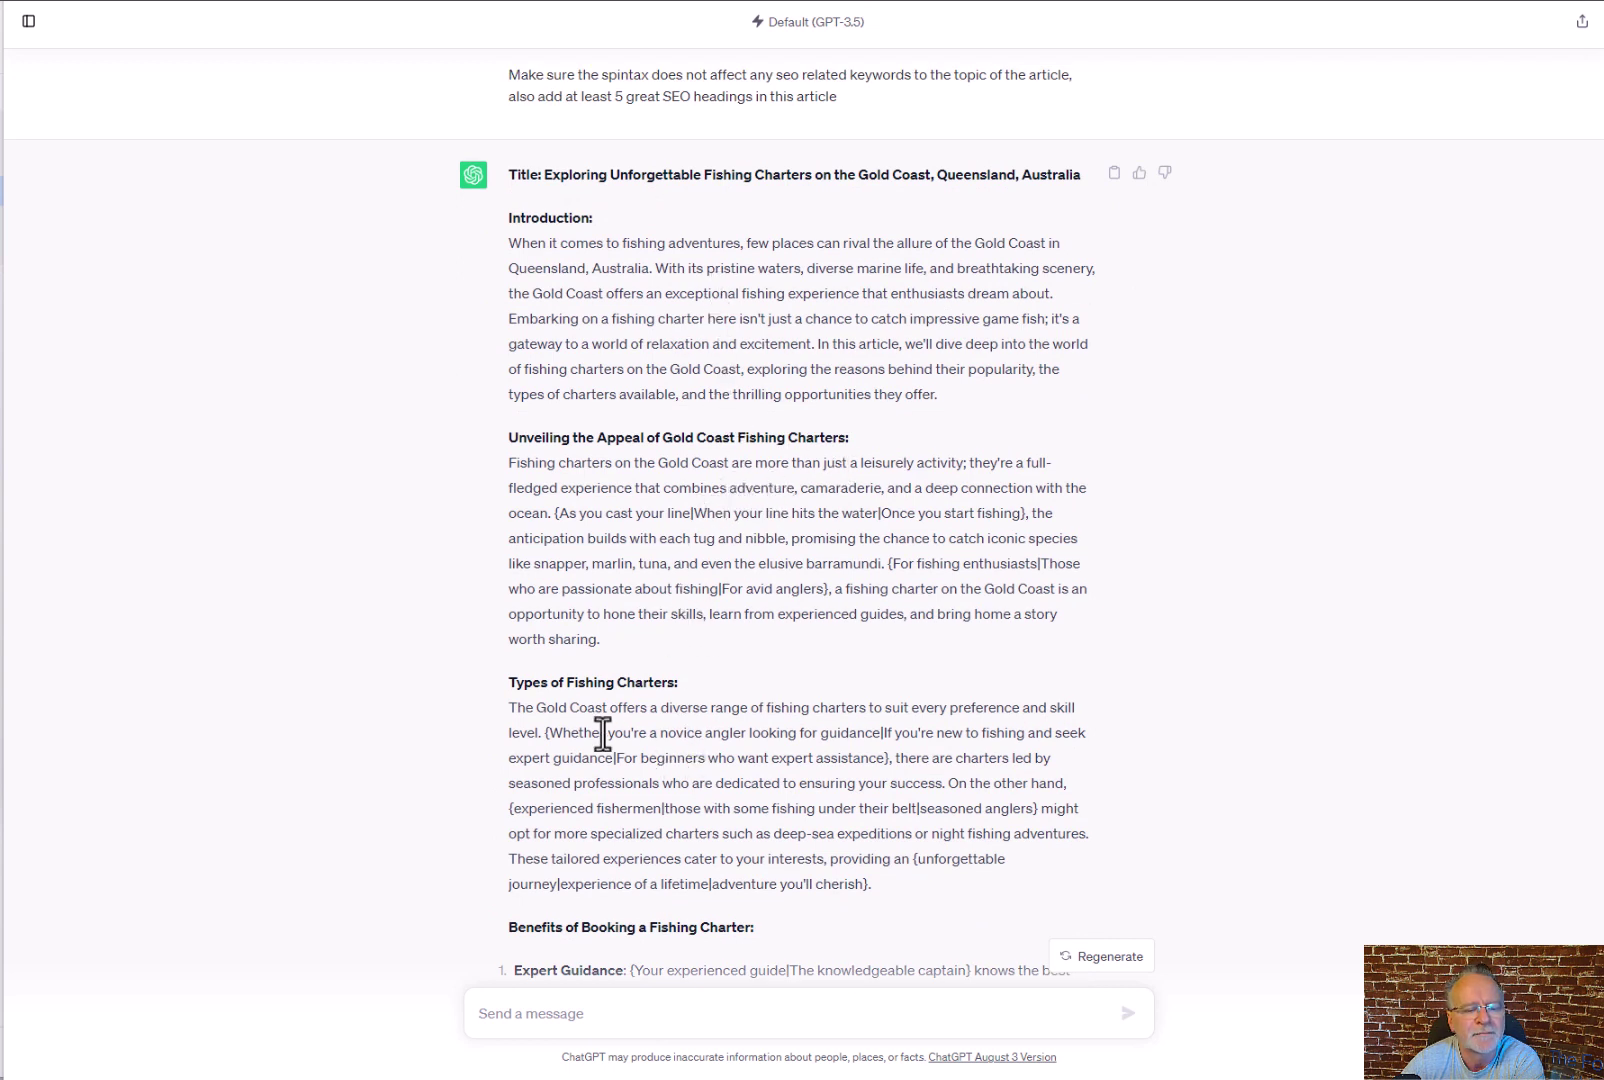
pyautogui.moveTo(547, 733); pyautogui.dragTo(863, 788)
pyautogui.click(868, 788)
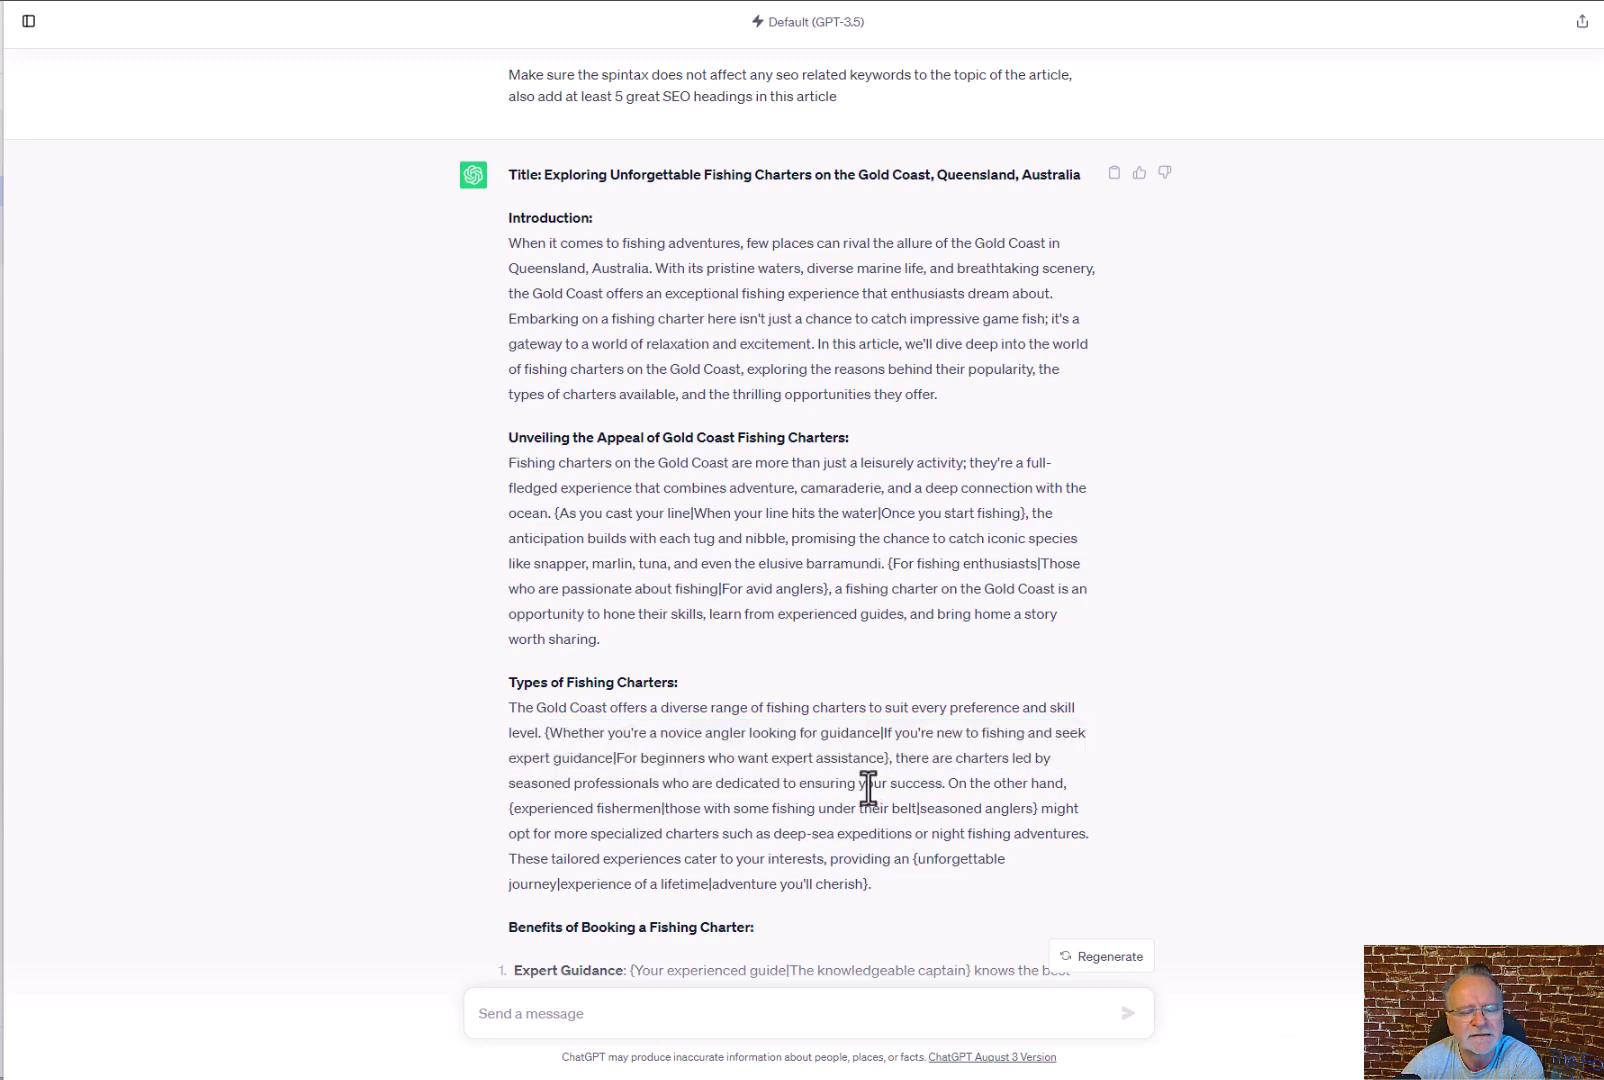
# Select the whole article from the Conclusion up to the title and copy it.
pyautogui.scroll(-3, 868, 788)
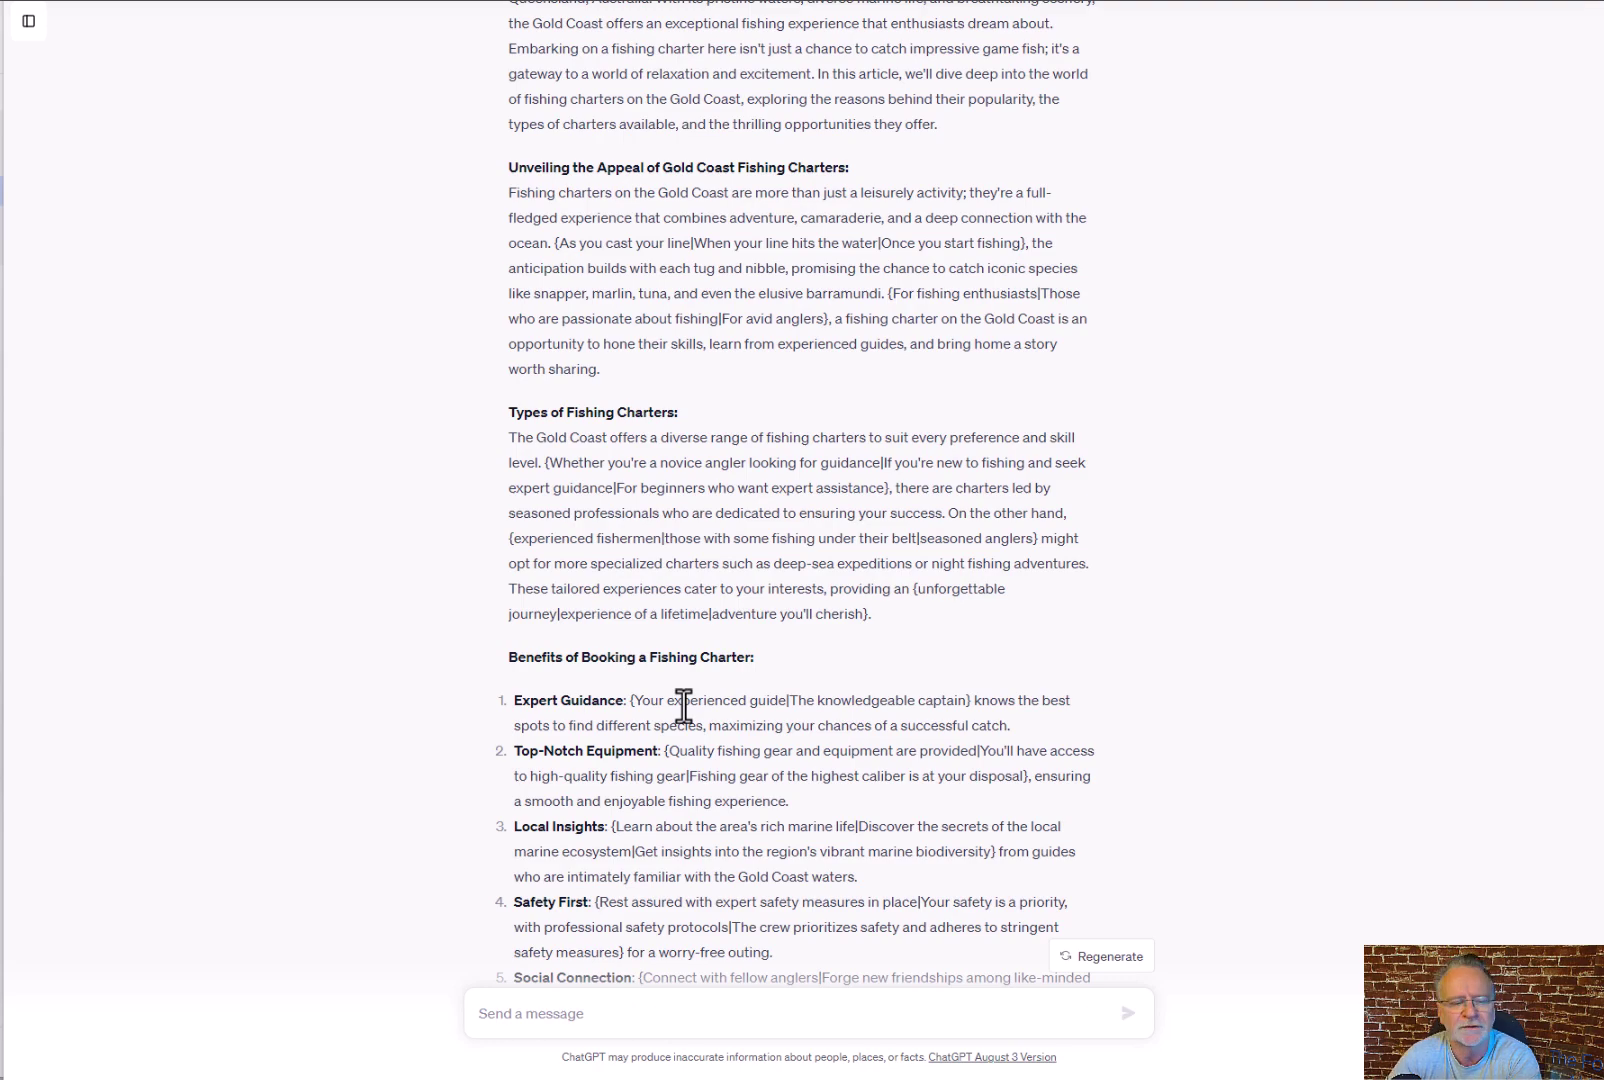
pyautogui.scroll(-4, 686, 708)
pyautogui.scroll(-6, 690, 711)
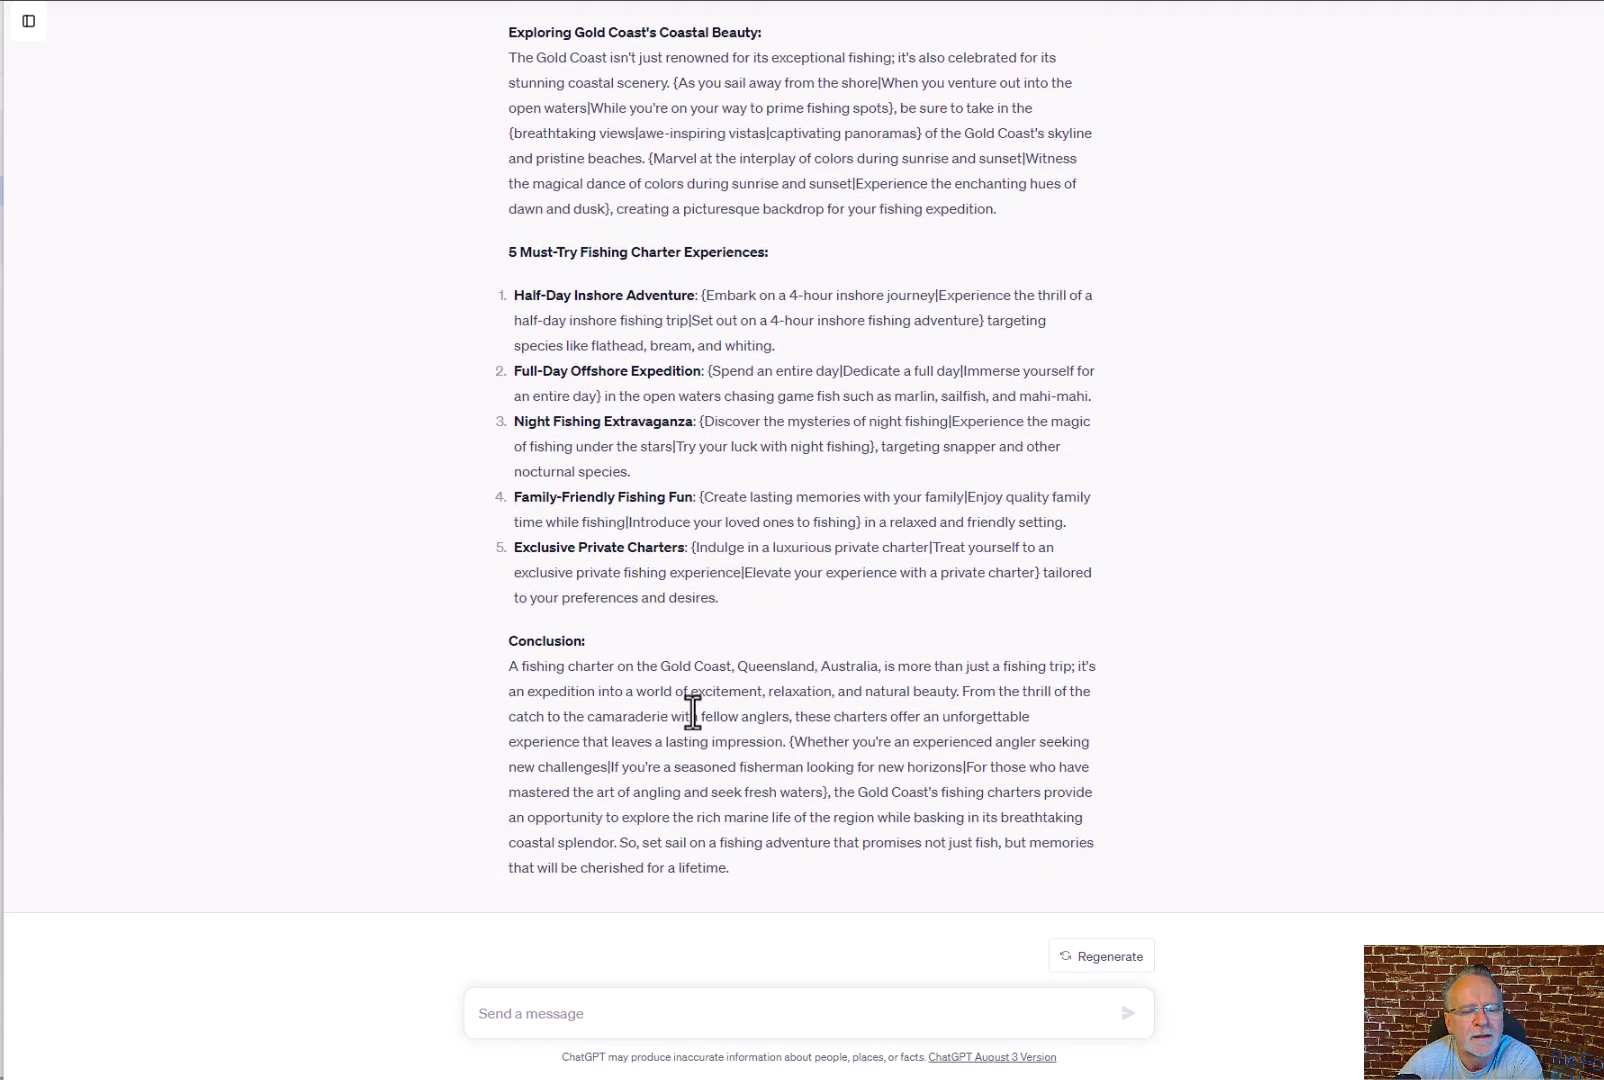
pyautogui.scroll(6, 692, 712)
pyautogui.scroll(-6, 695, 712)
pyautogui.moveTo(756, 867); pyautogui.dragTo(543, 124)
pyautogui.rightClick(586, 125)
pyautogui.click(602, 132)
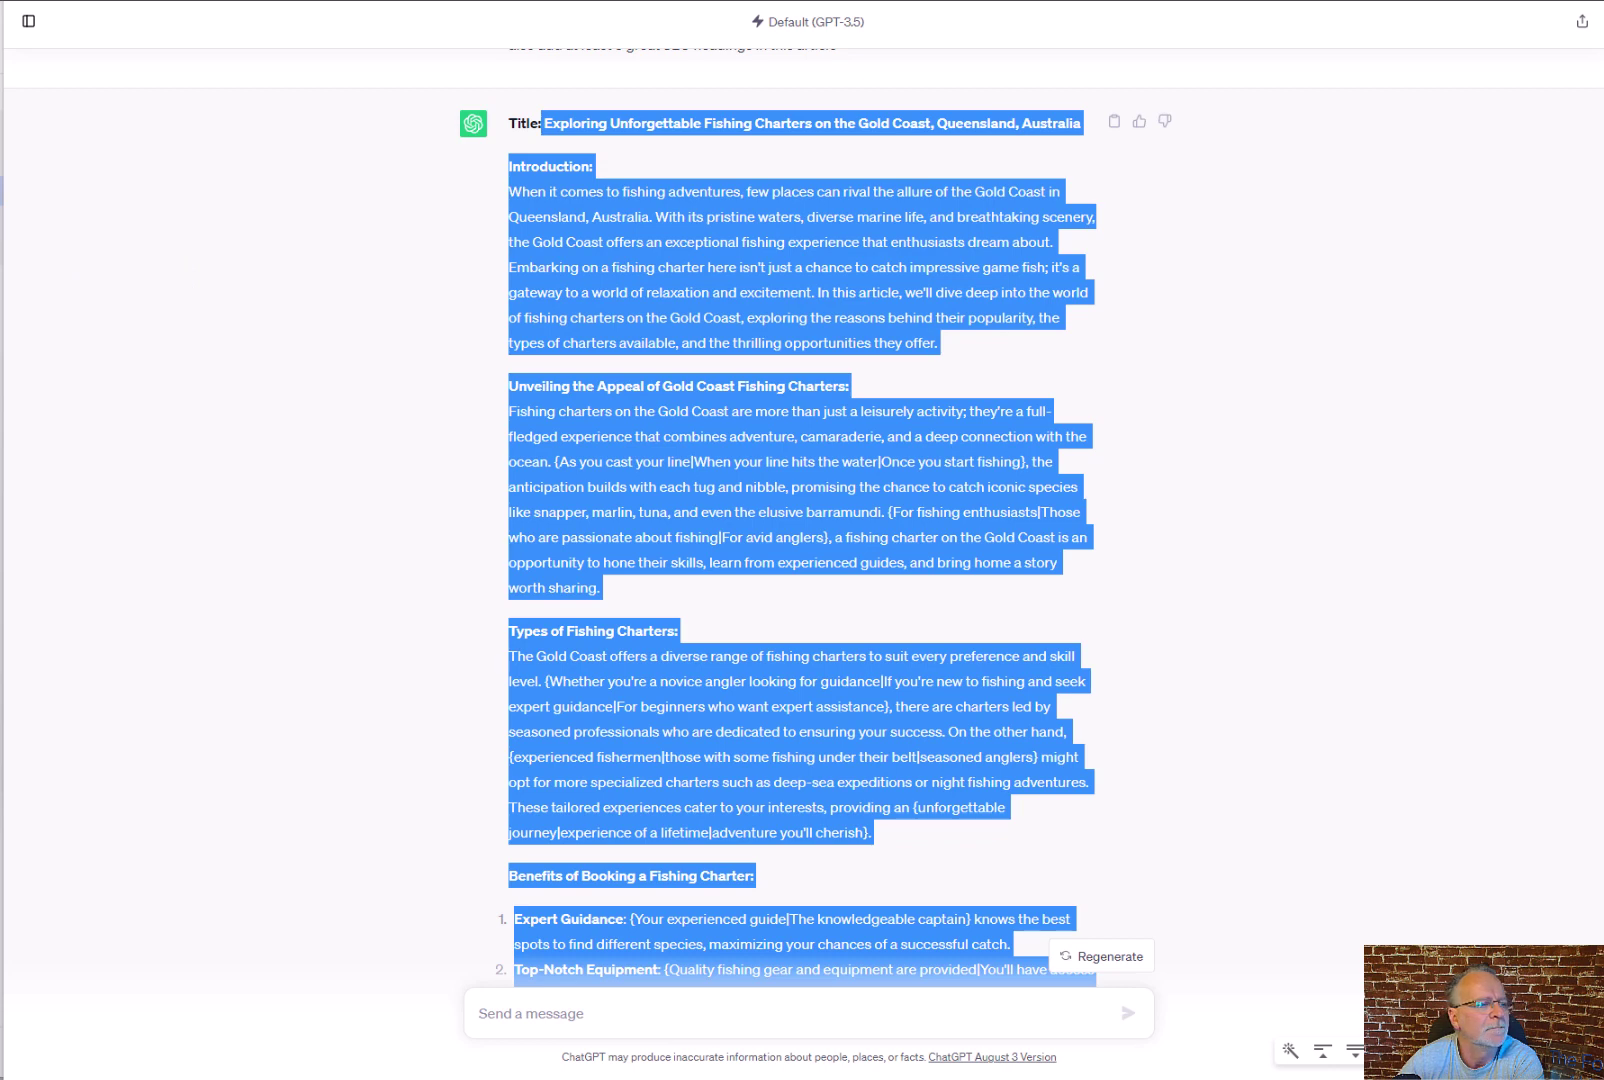
# Replace the Article box contents with the copied spintax article, check it, and continue to HTML Additional.
pyautogui.moveTo(646, 292); pyautogui.dragTo(733, 288)
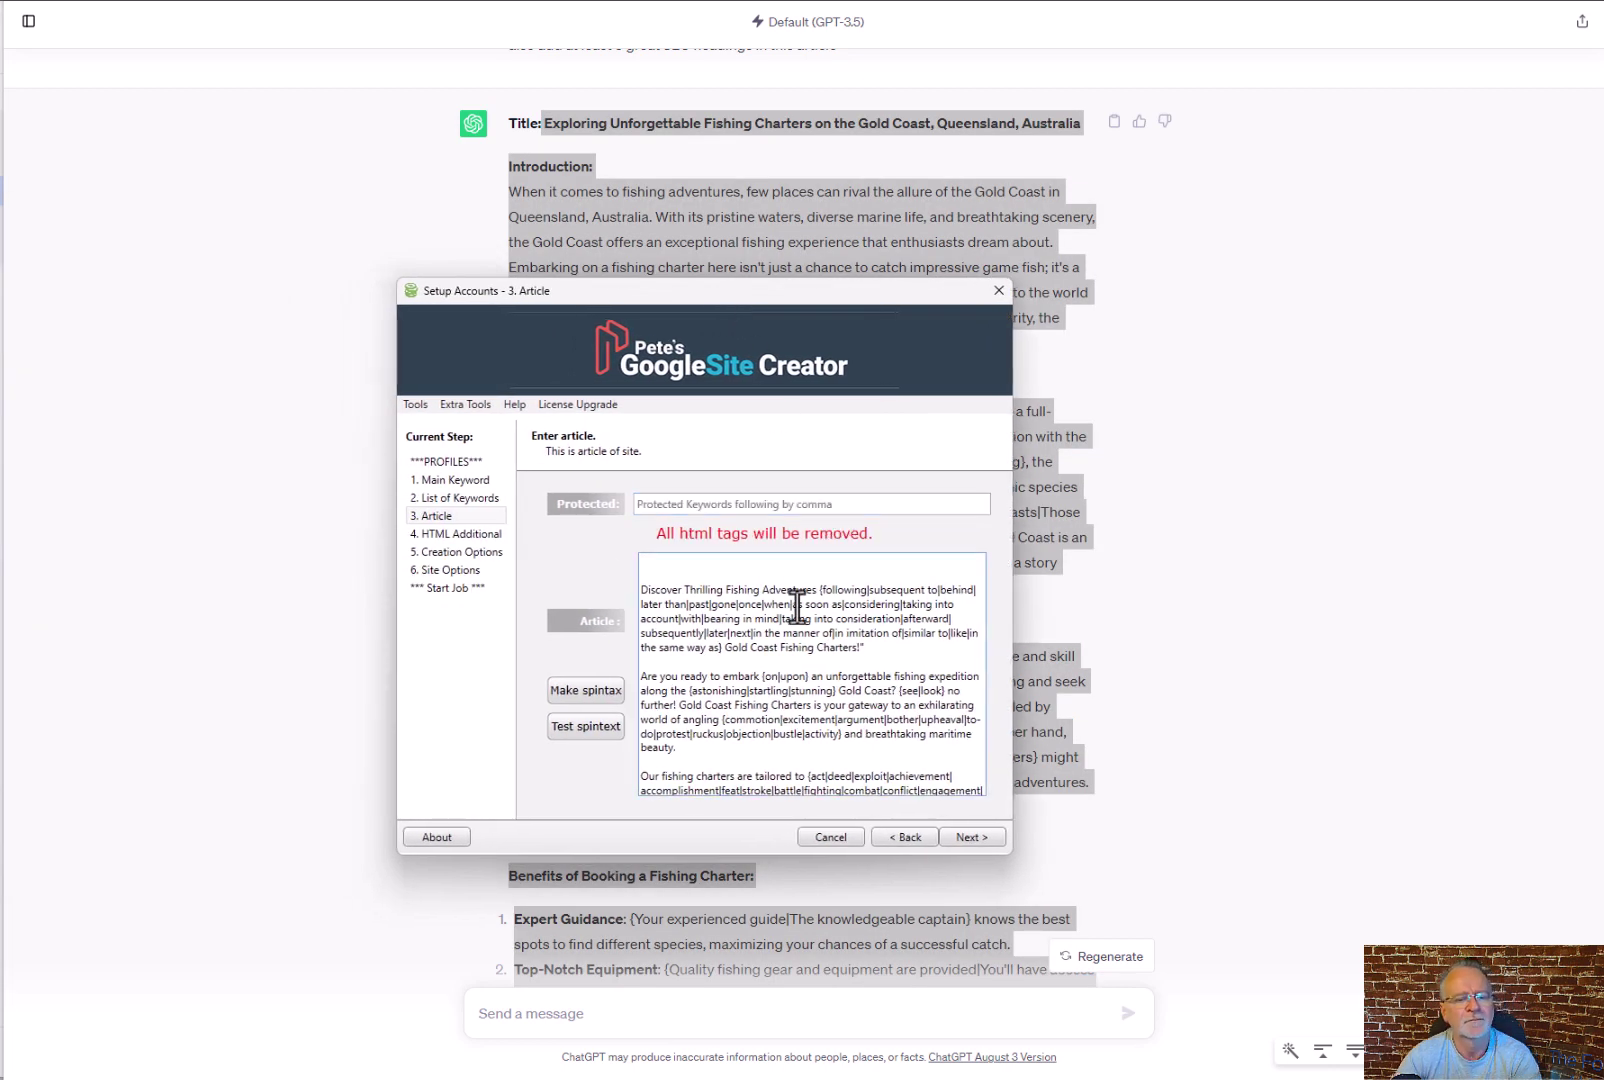
pyautogui.hotkey('ctrl', 'a')
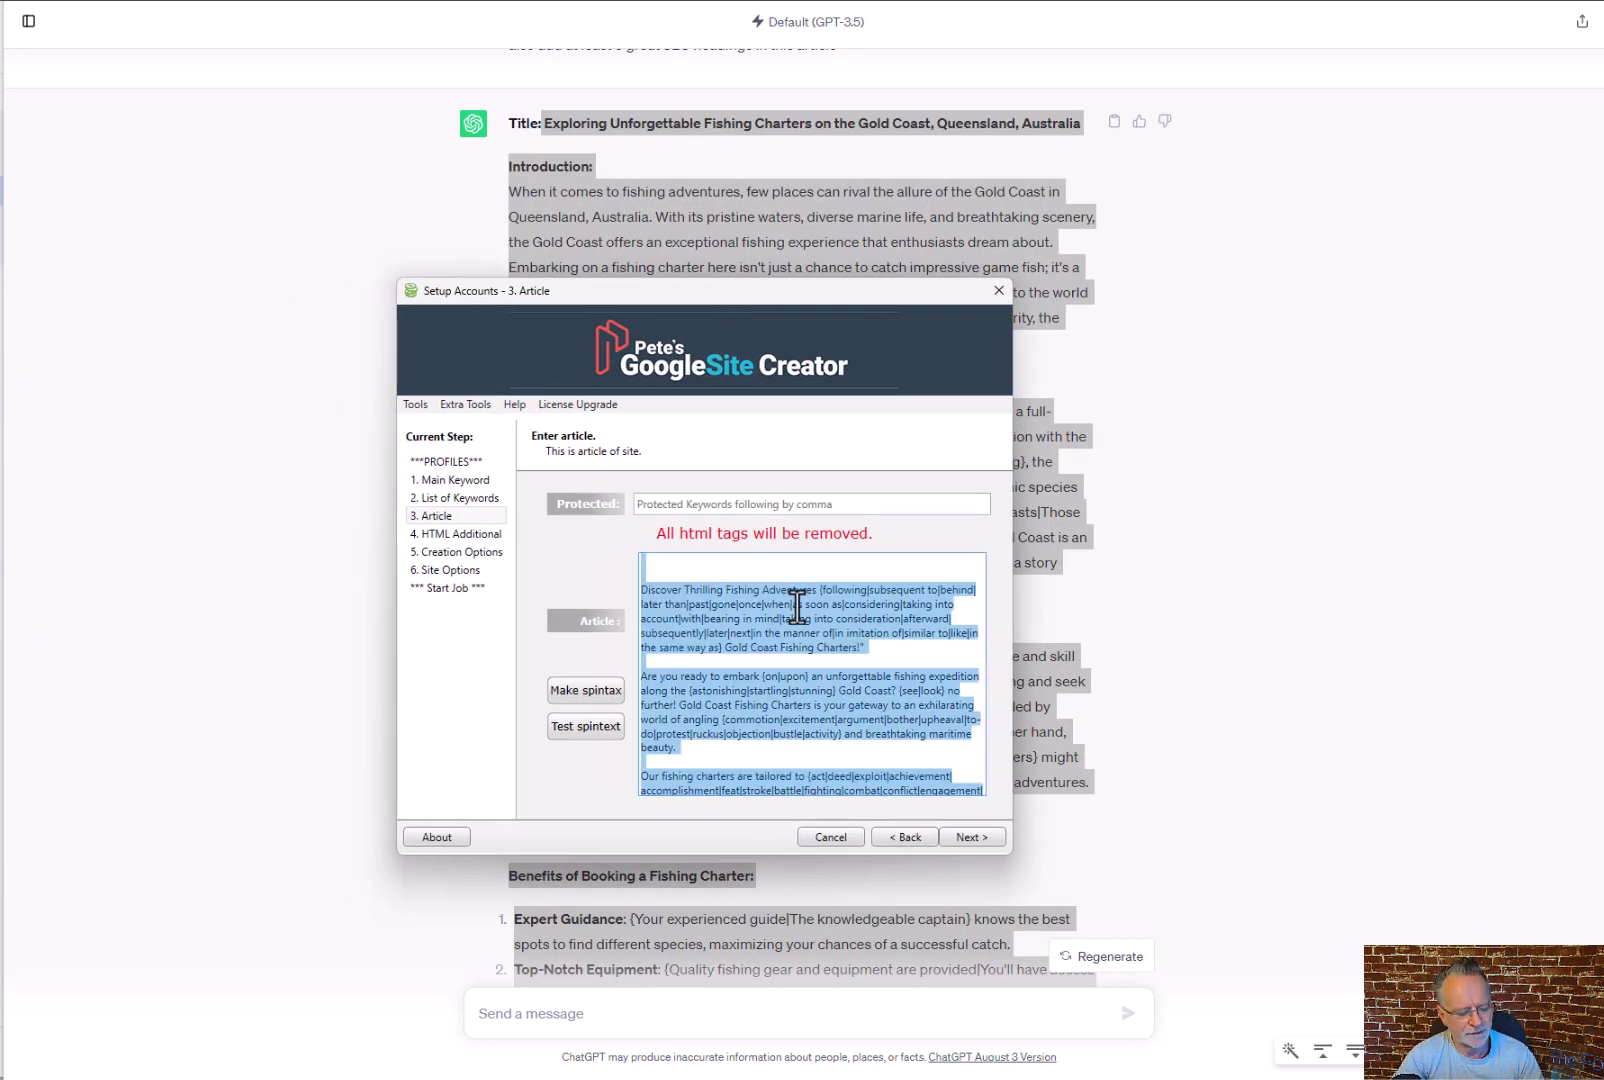
pyautogui.hotkey('ctrl', 'v')
pyautogui.scroll(3, 807, 680)
pyautogui.scroll(10, 807, 680)
pyautogui.scroll(4, 850, 712)
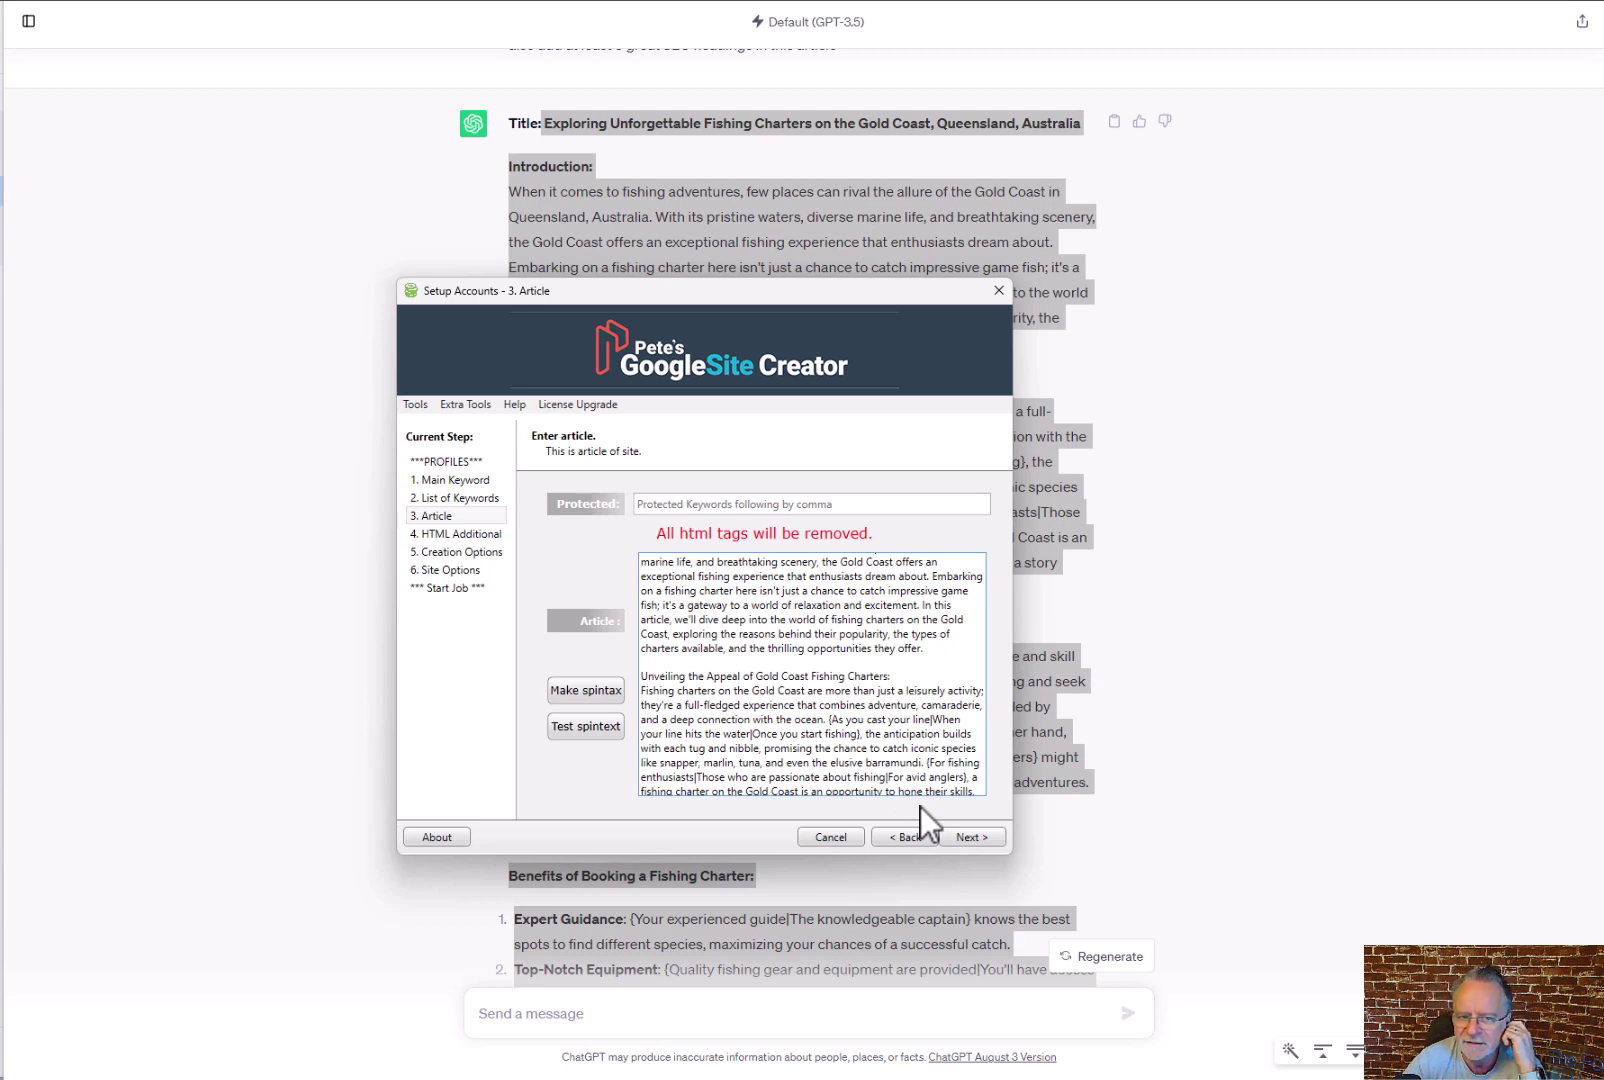
pyautogui.click(969, 836)
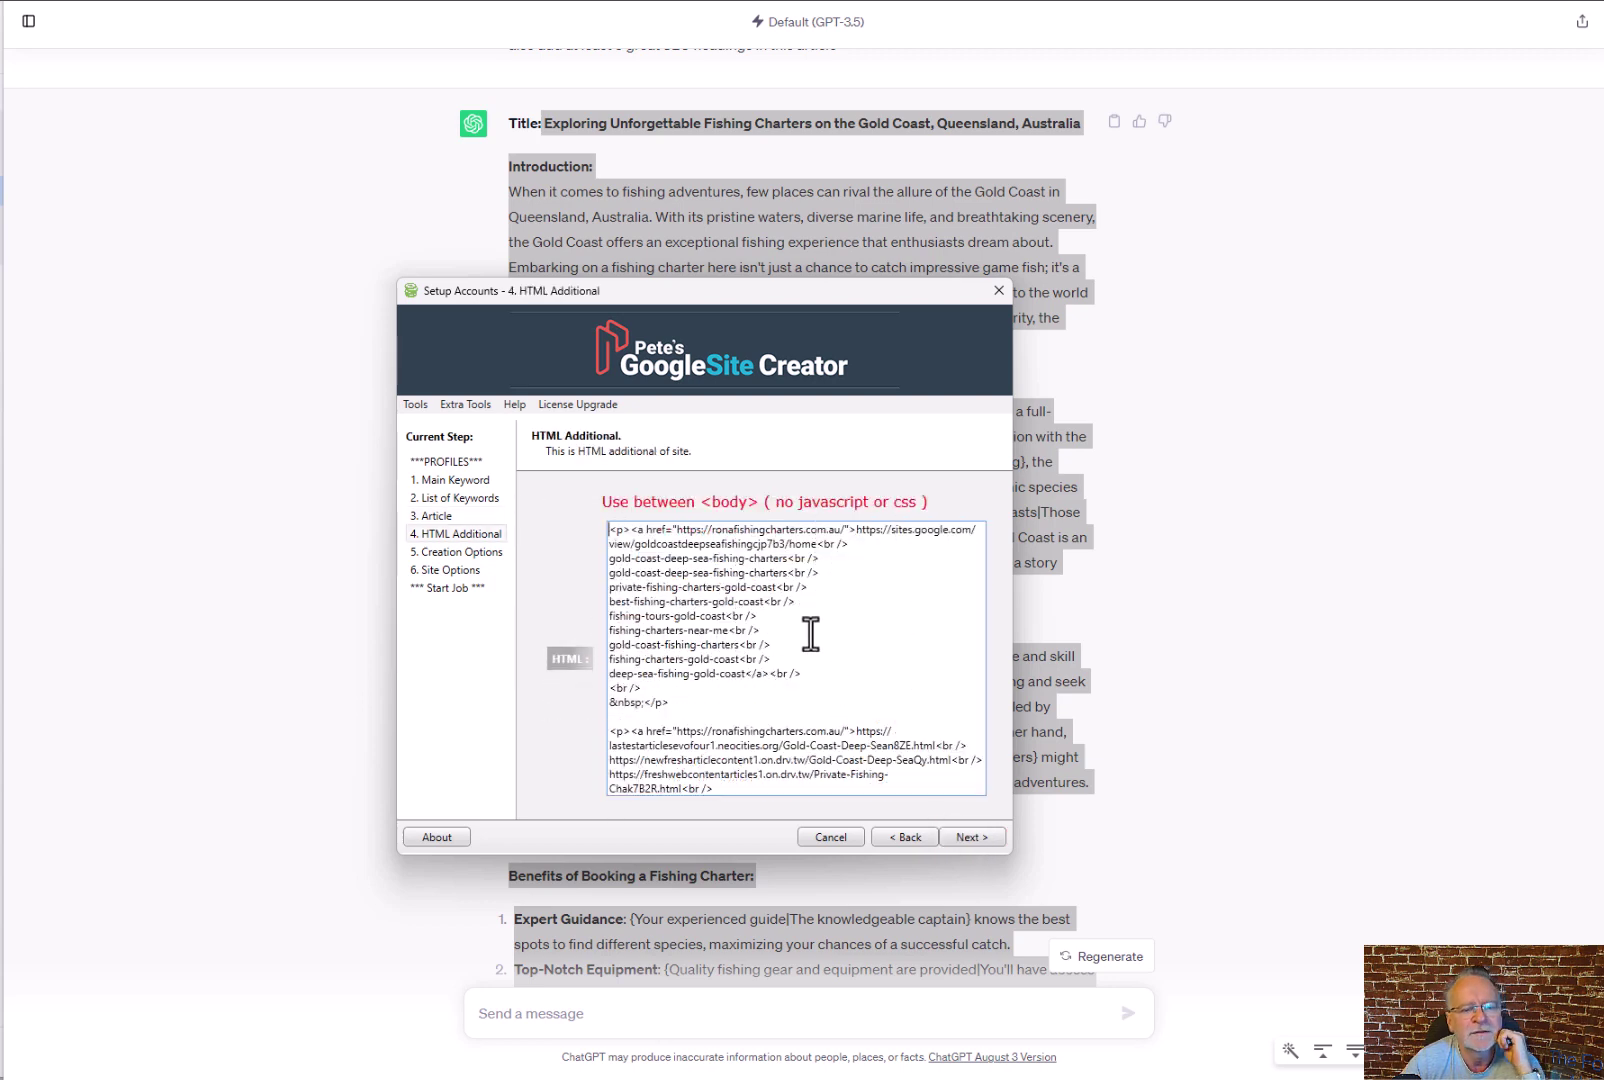
# Click into the HTML Additional block to review the fishing-charter link markup.
pyautogui.click(809, 632)
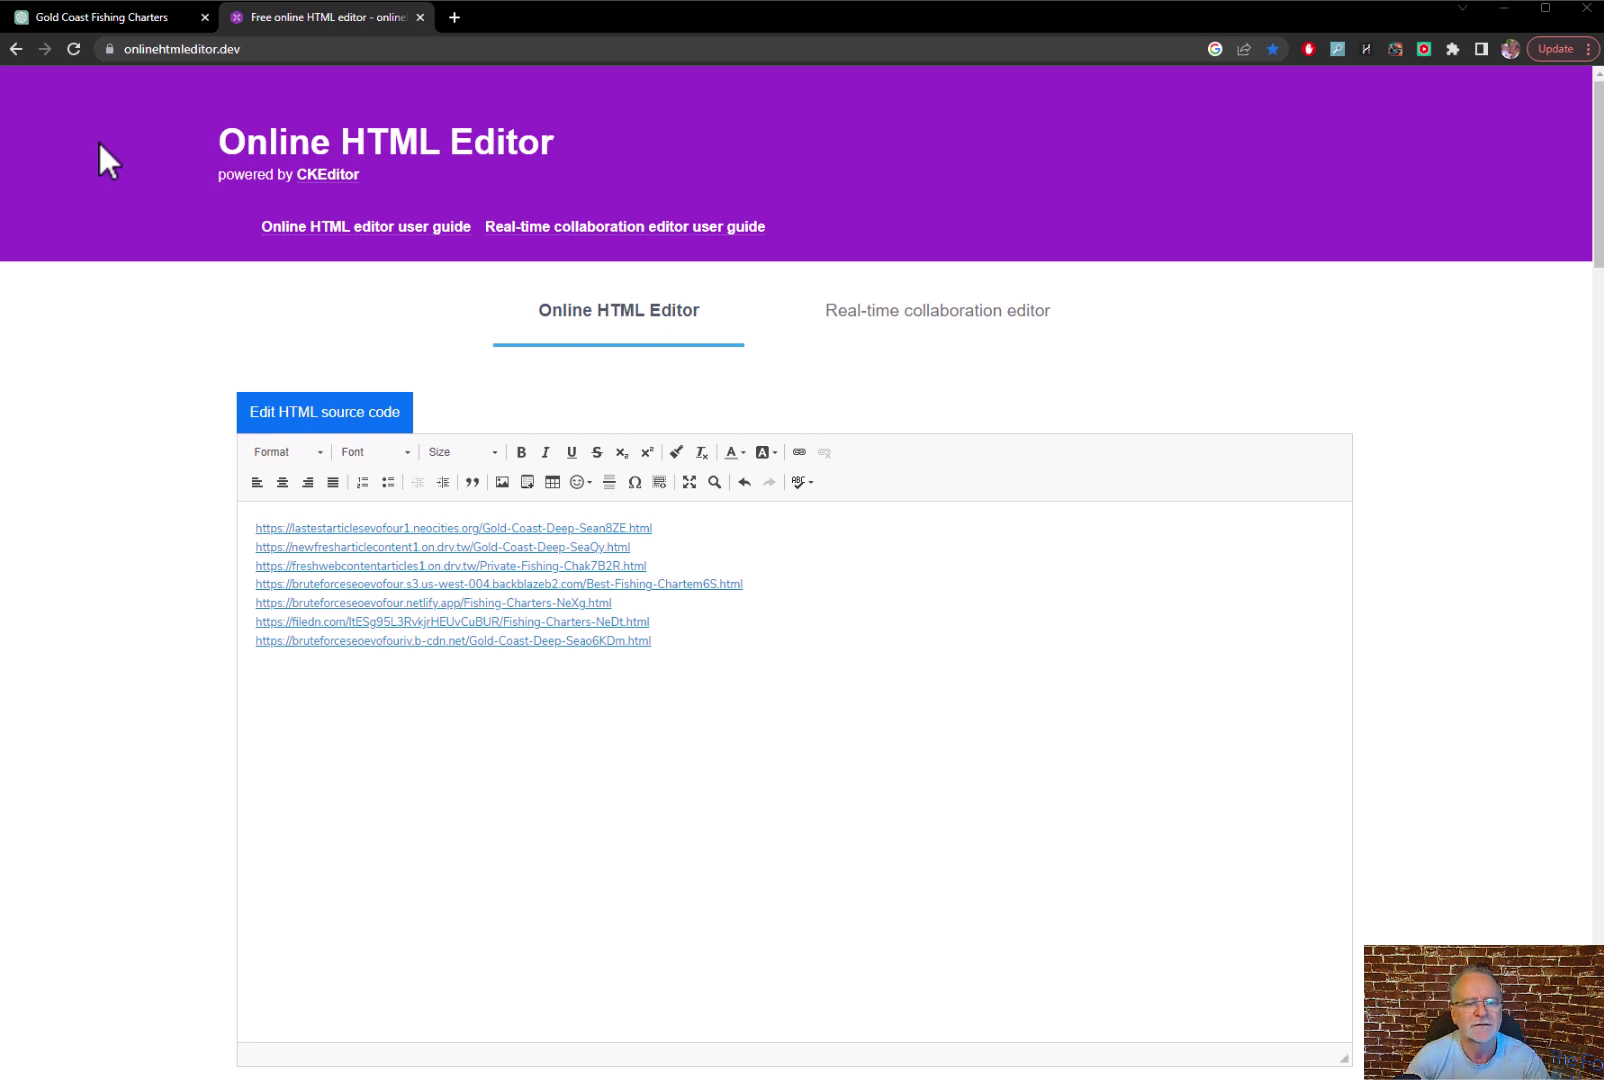
# View the link list's HTML source in Online HTML Editor, then return to the WYSIWYG view.
pyautogui.click(326, 419)
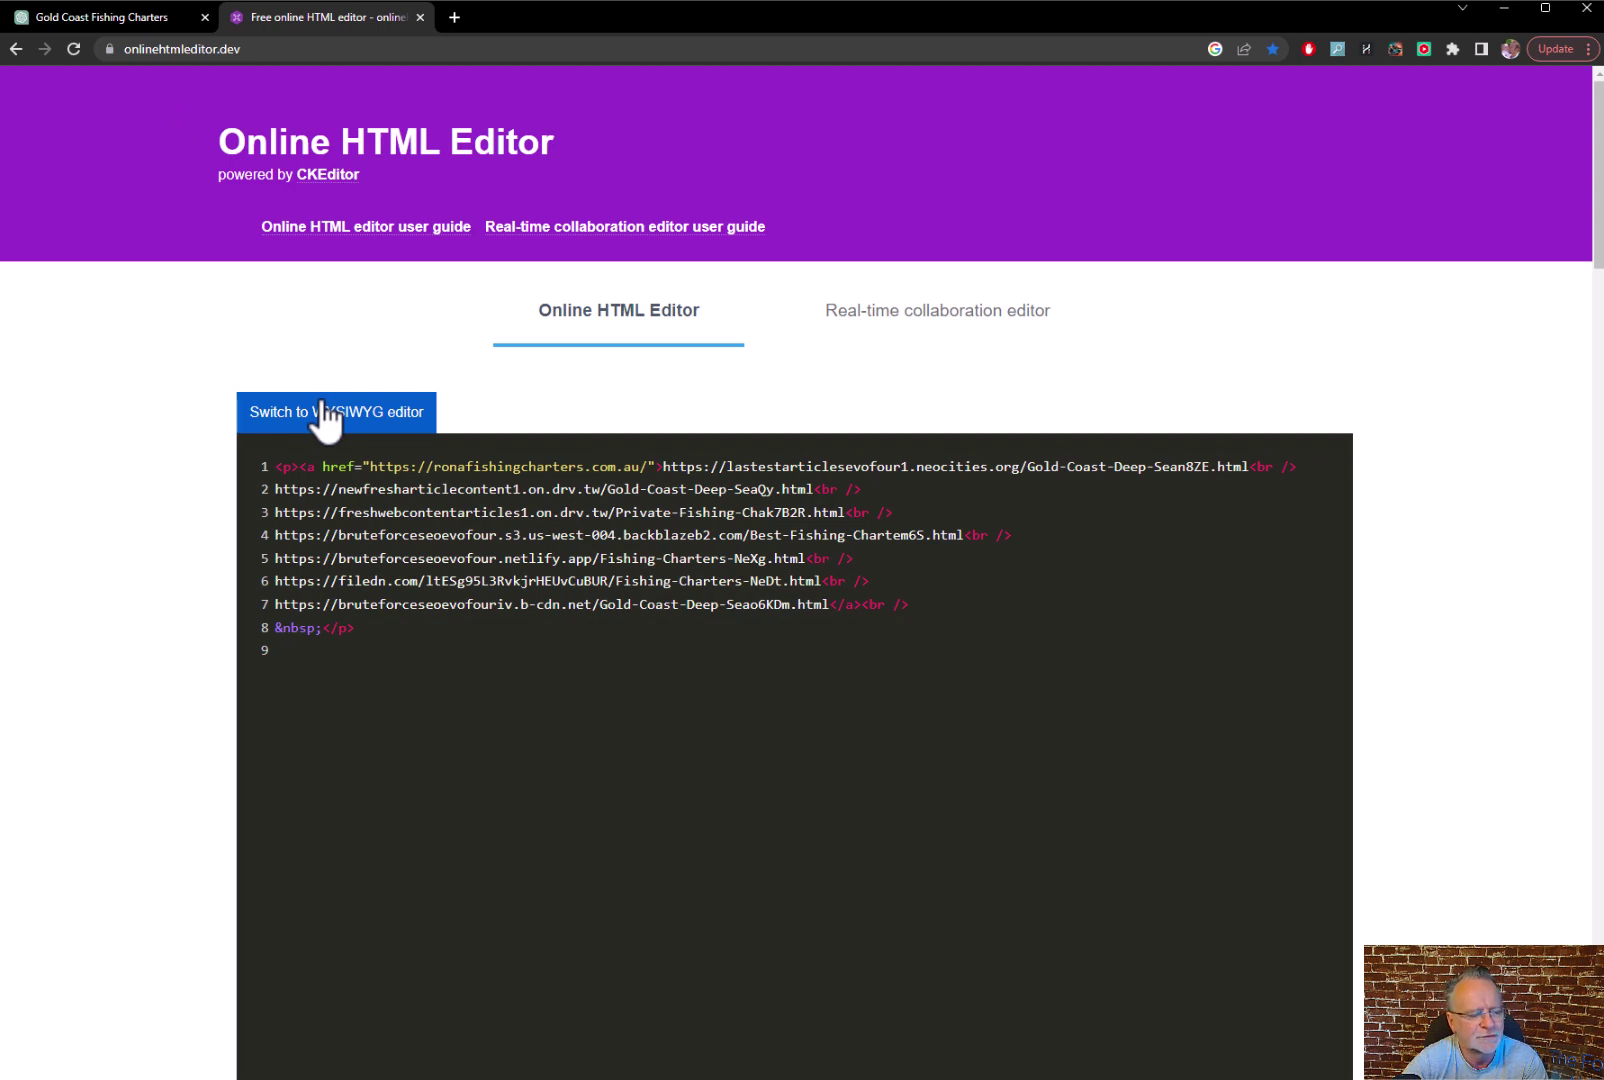
pyautogui.click(323, 412)
pyautogui.click(733, 664)
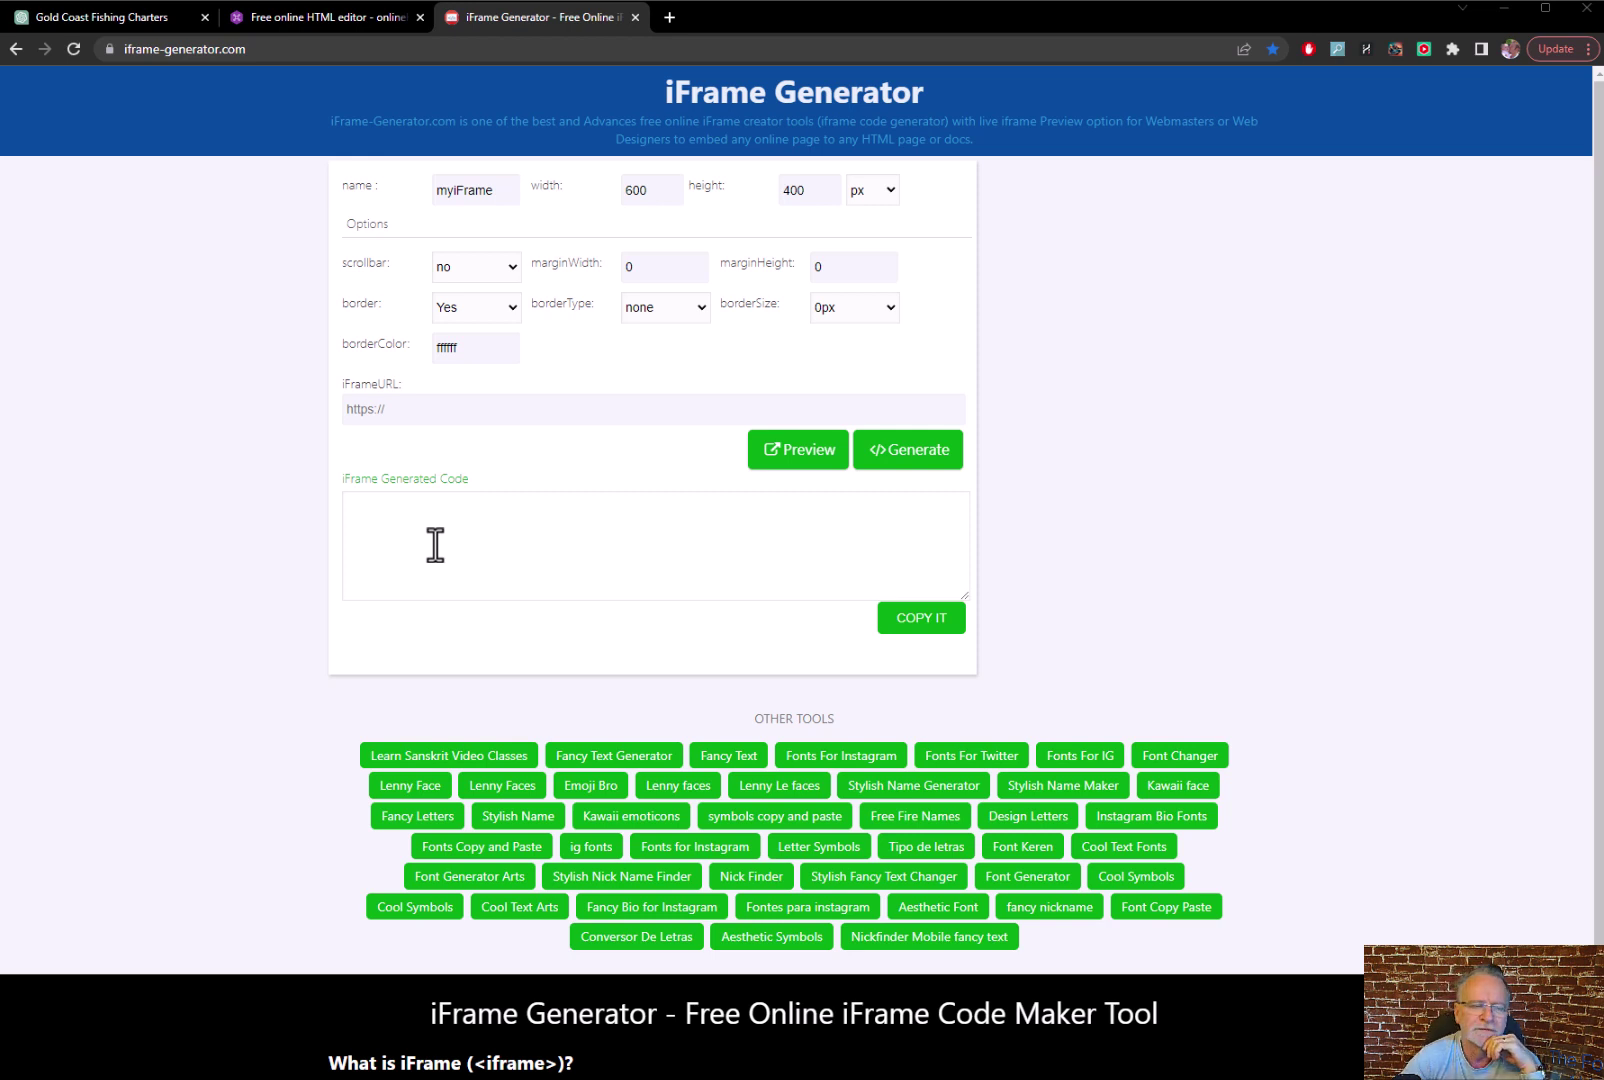
# Look at the Online HTML Editor links, go back to iFrame Generator, then bring the wizard forward.
pyautogui.click(305, 19)
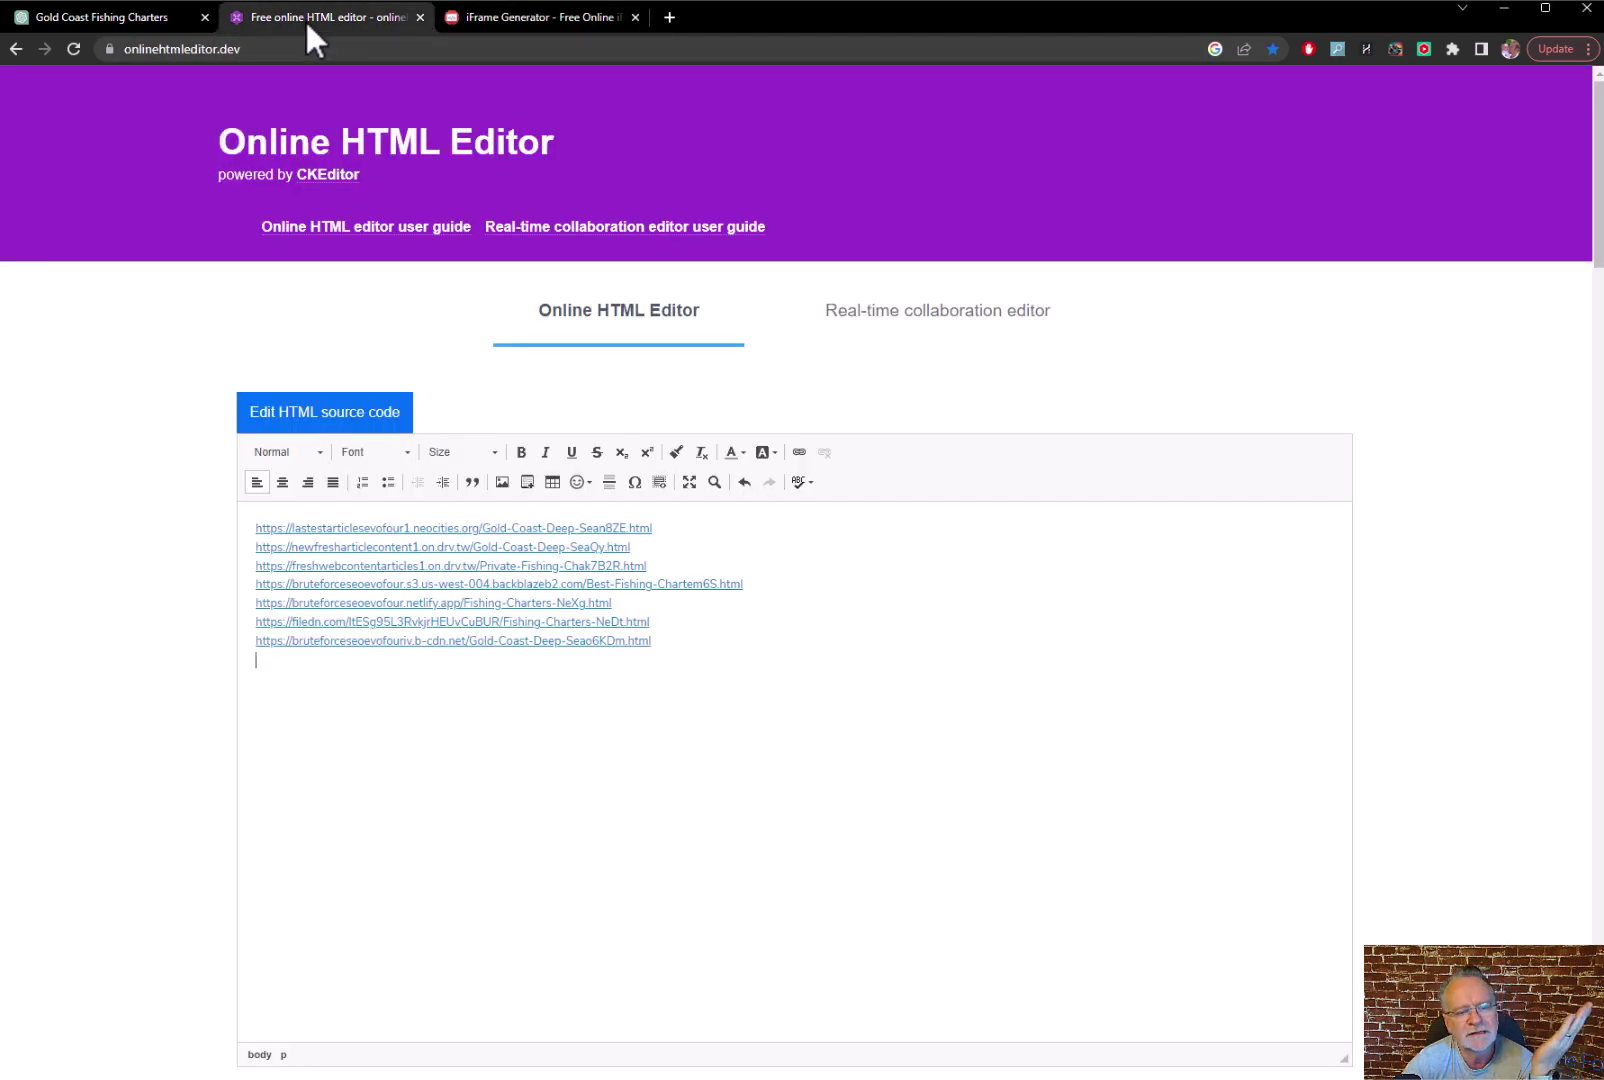
pyautogui.click(520, 20)
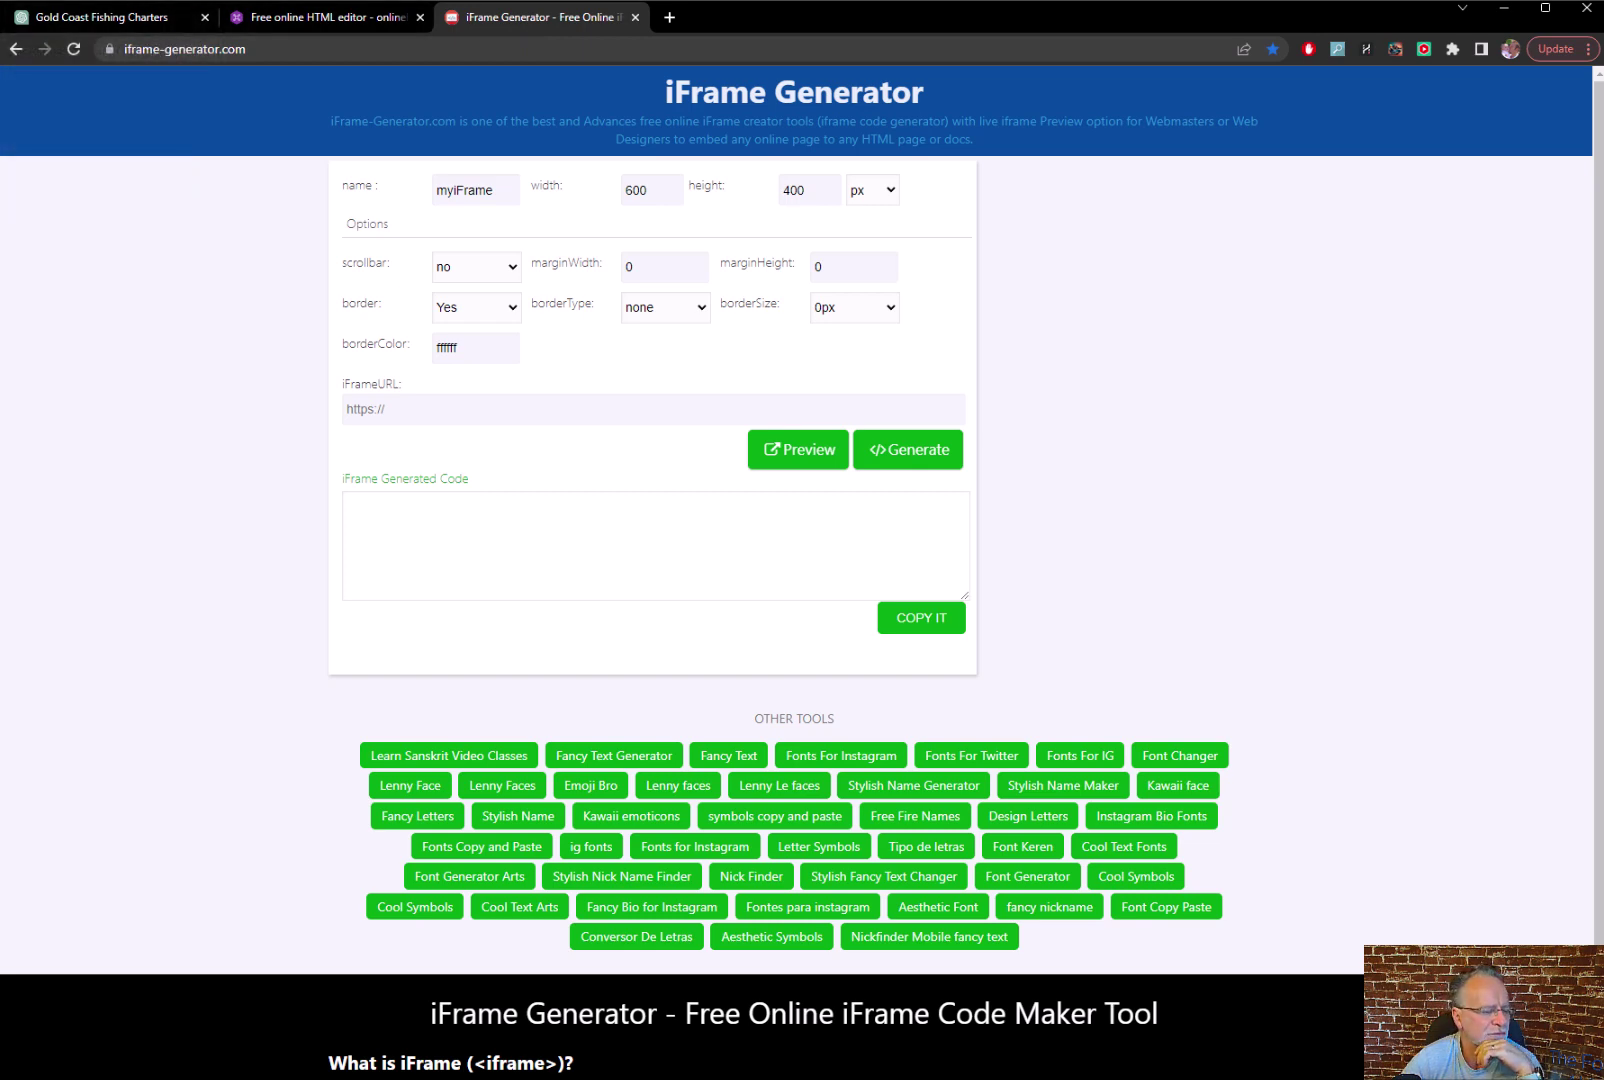
pyautogui.hotkey('alt', 'Tab')
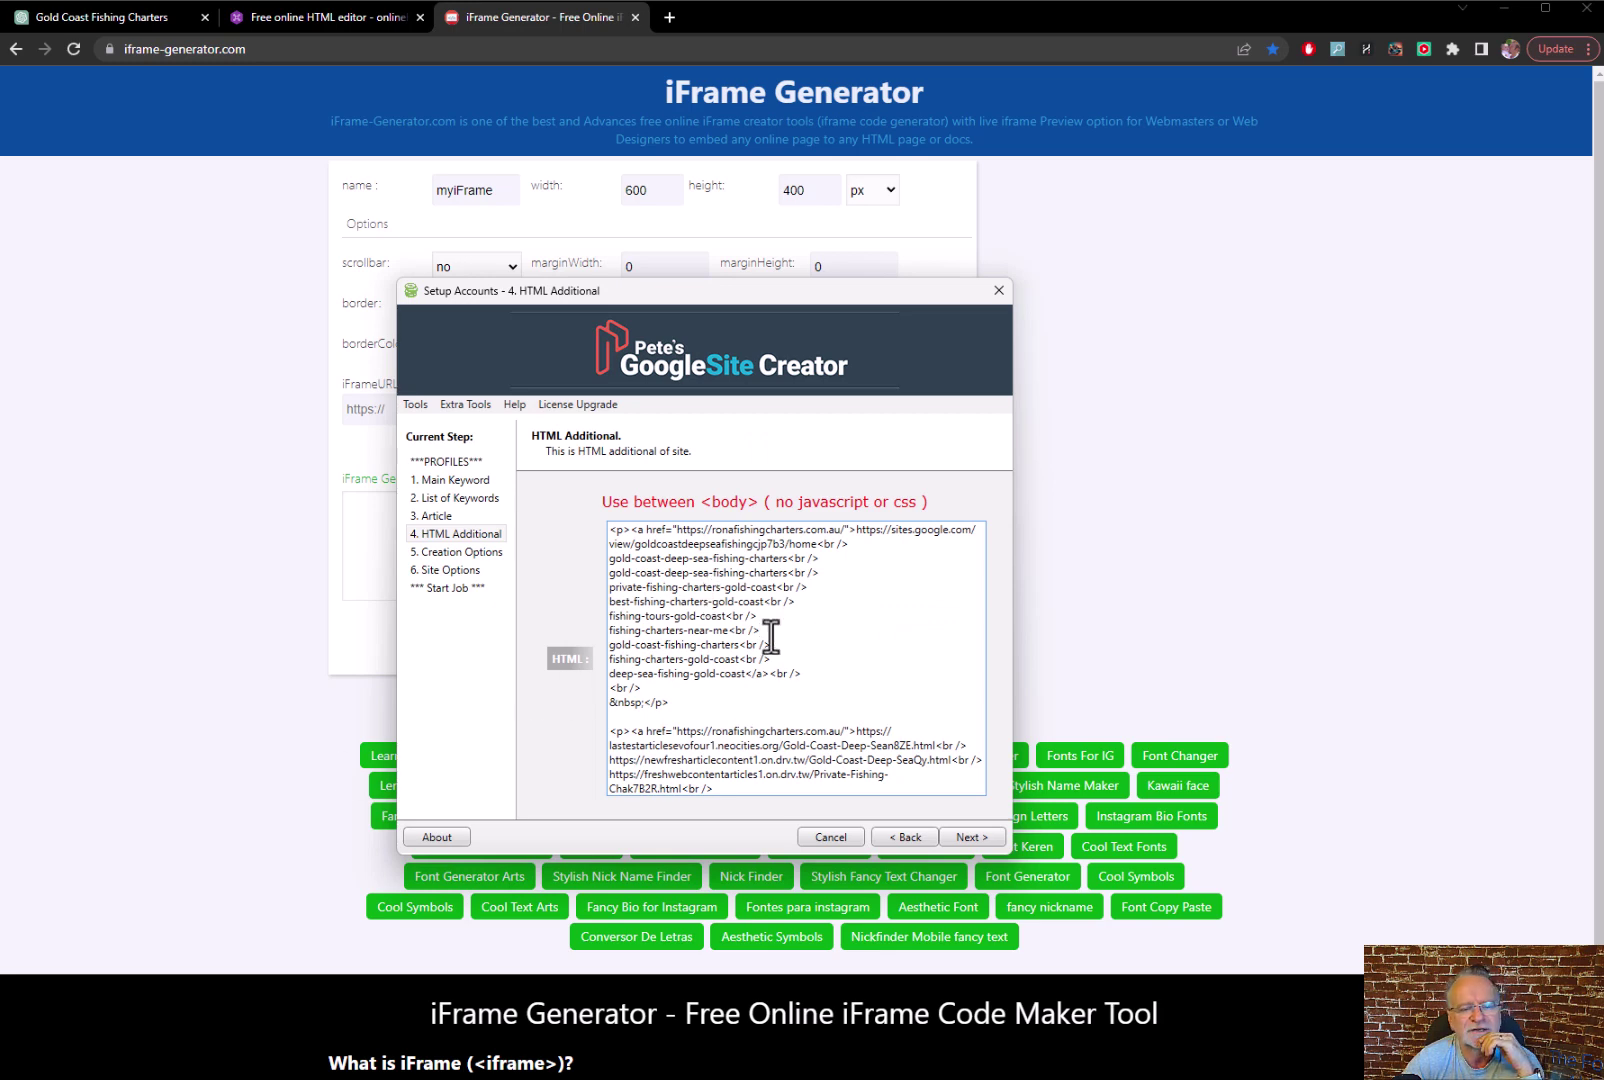
# Review the generated HTML links and continue to the Creation Options step.
pyautogui.scroll(-3, 770, 636)
pyautogui.scroll(3, 770, 636)
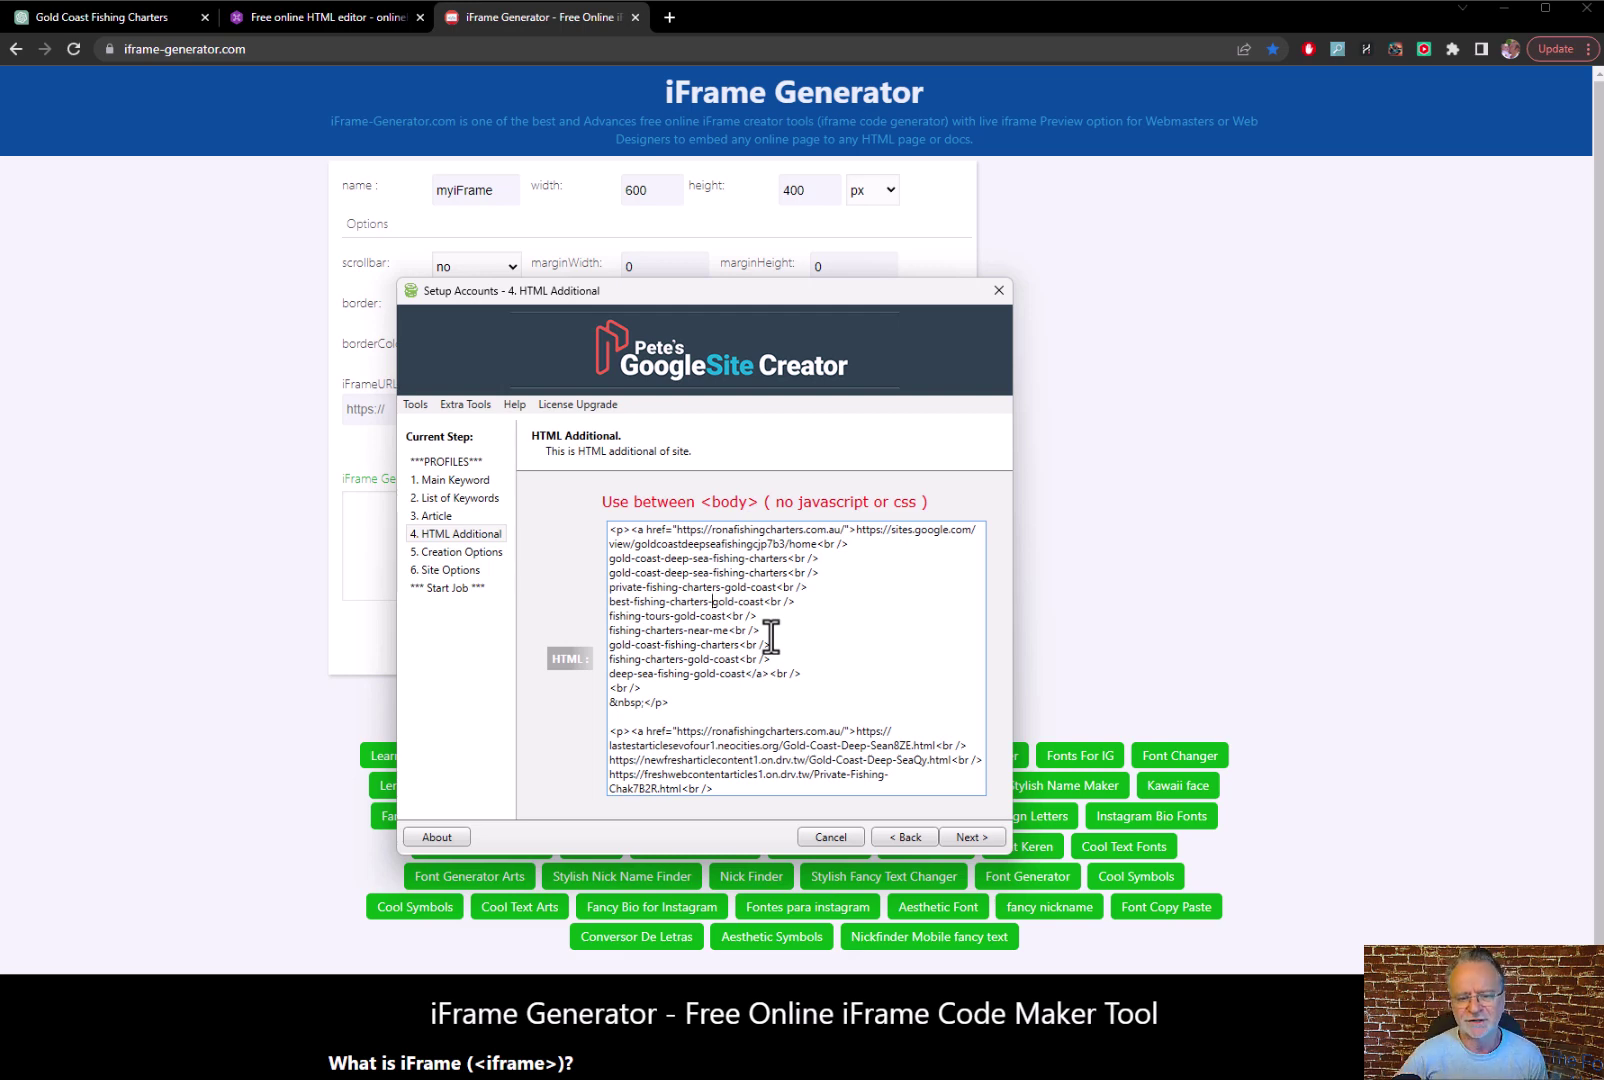
pyautogui.click(957, 835)
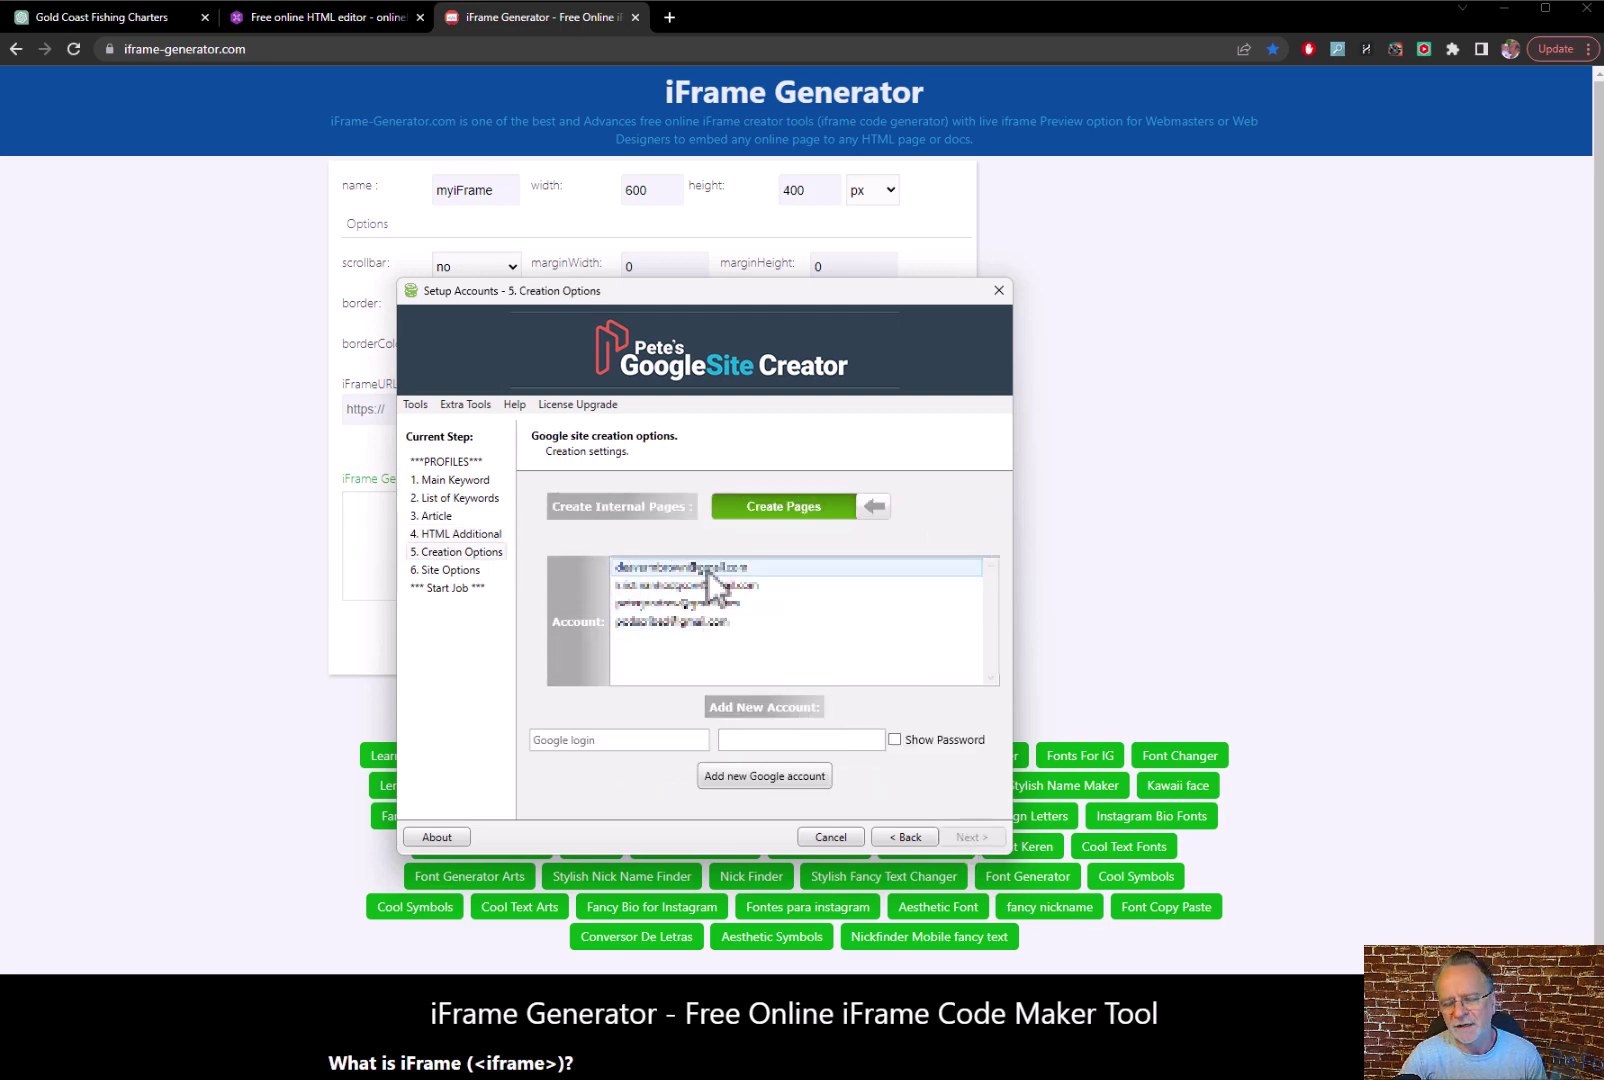
# Leave the four listed Google accounts in place, deleting none, and continue to Site Options.
pyautogui.click(620, 742)
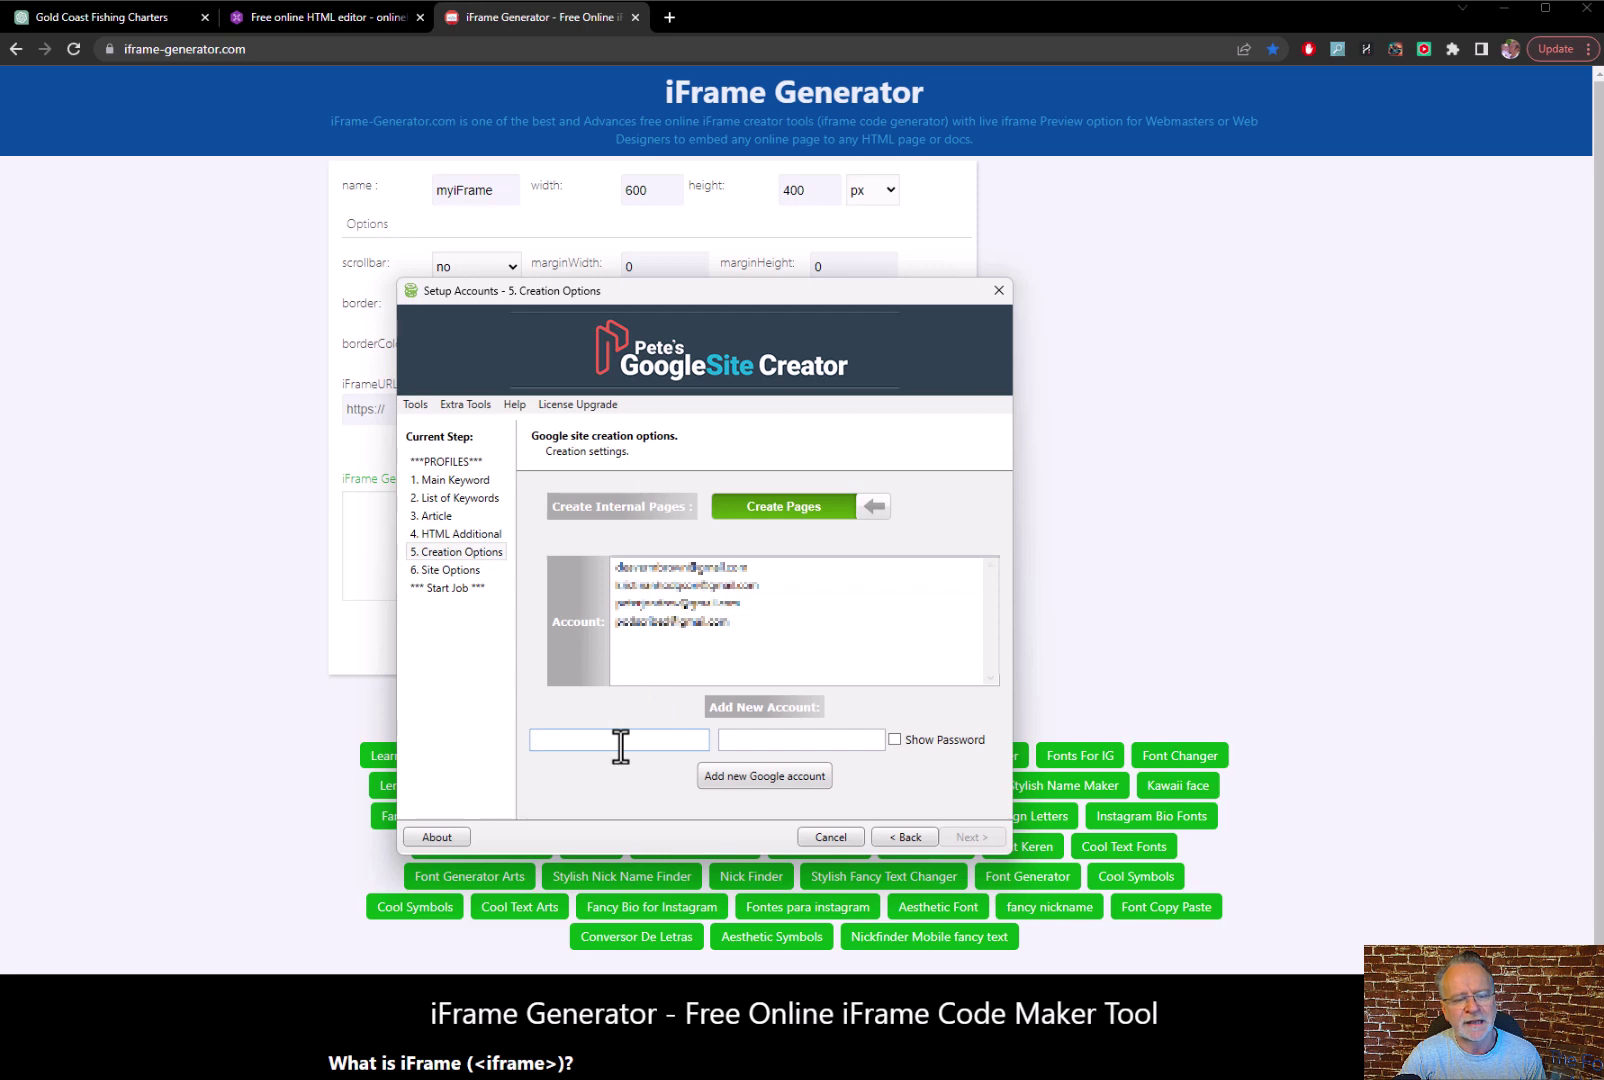
pyautogui.click(762, 739)
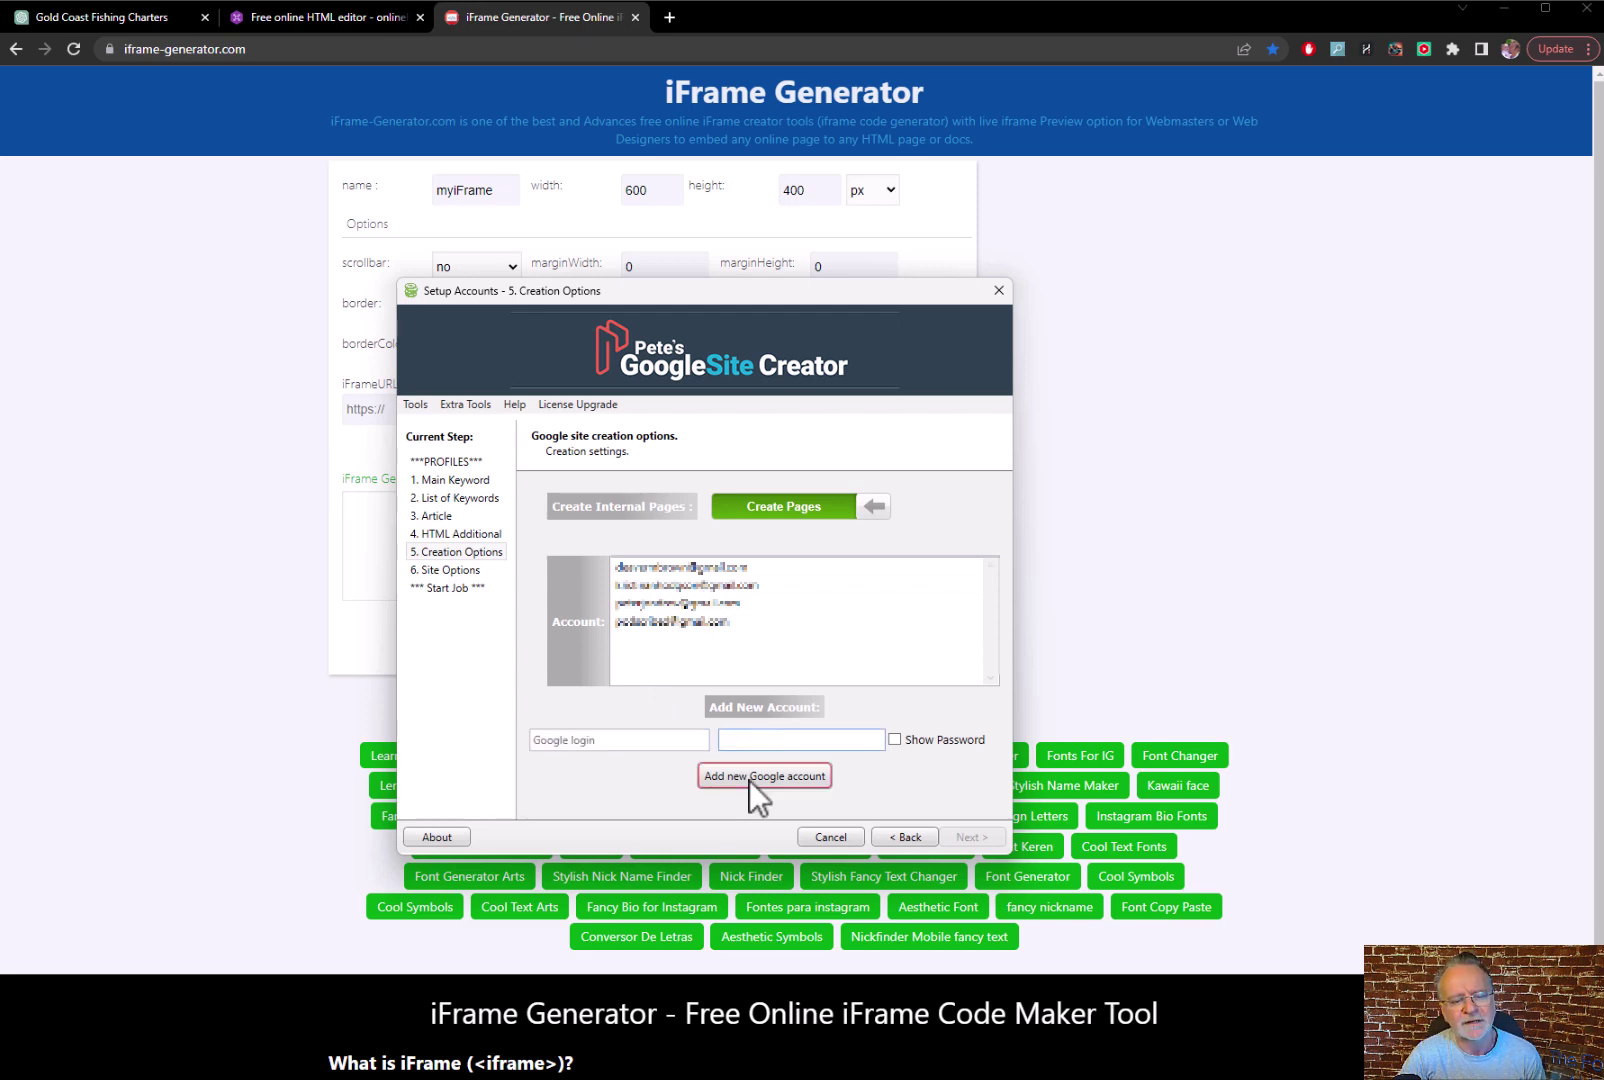
pyautogui.click(693, 622)
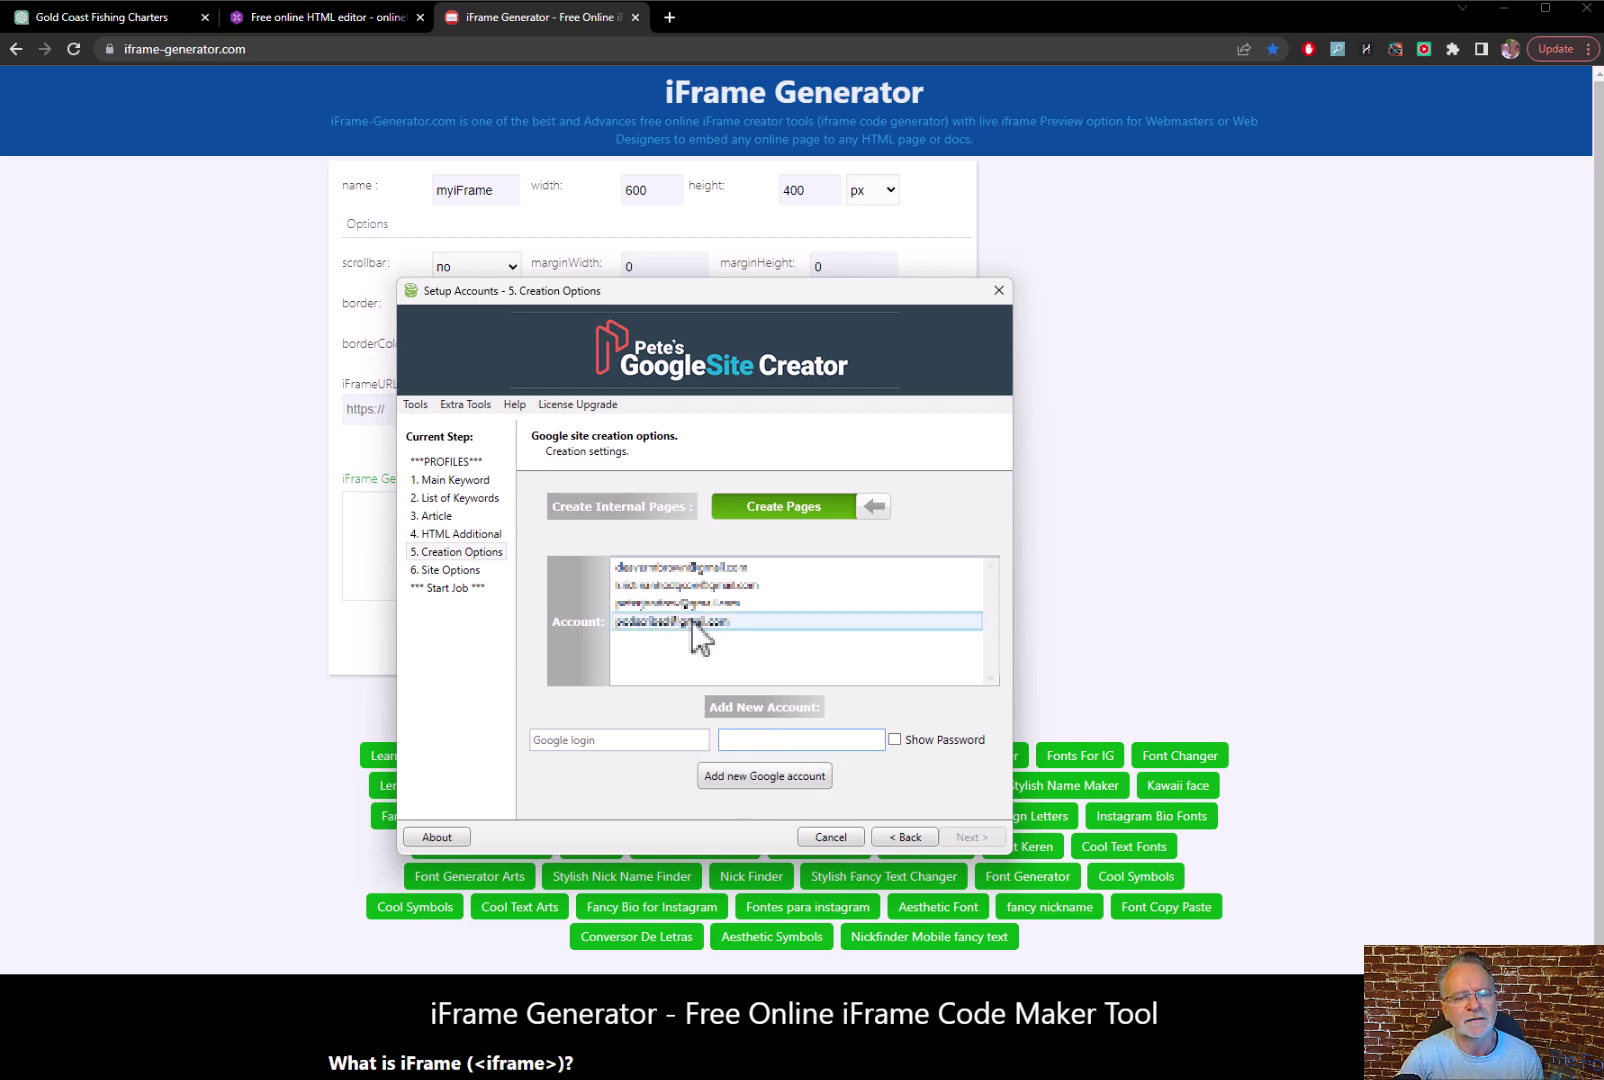
pyautogui.rightClick(693, 630)
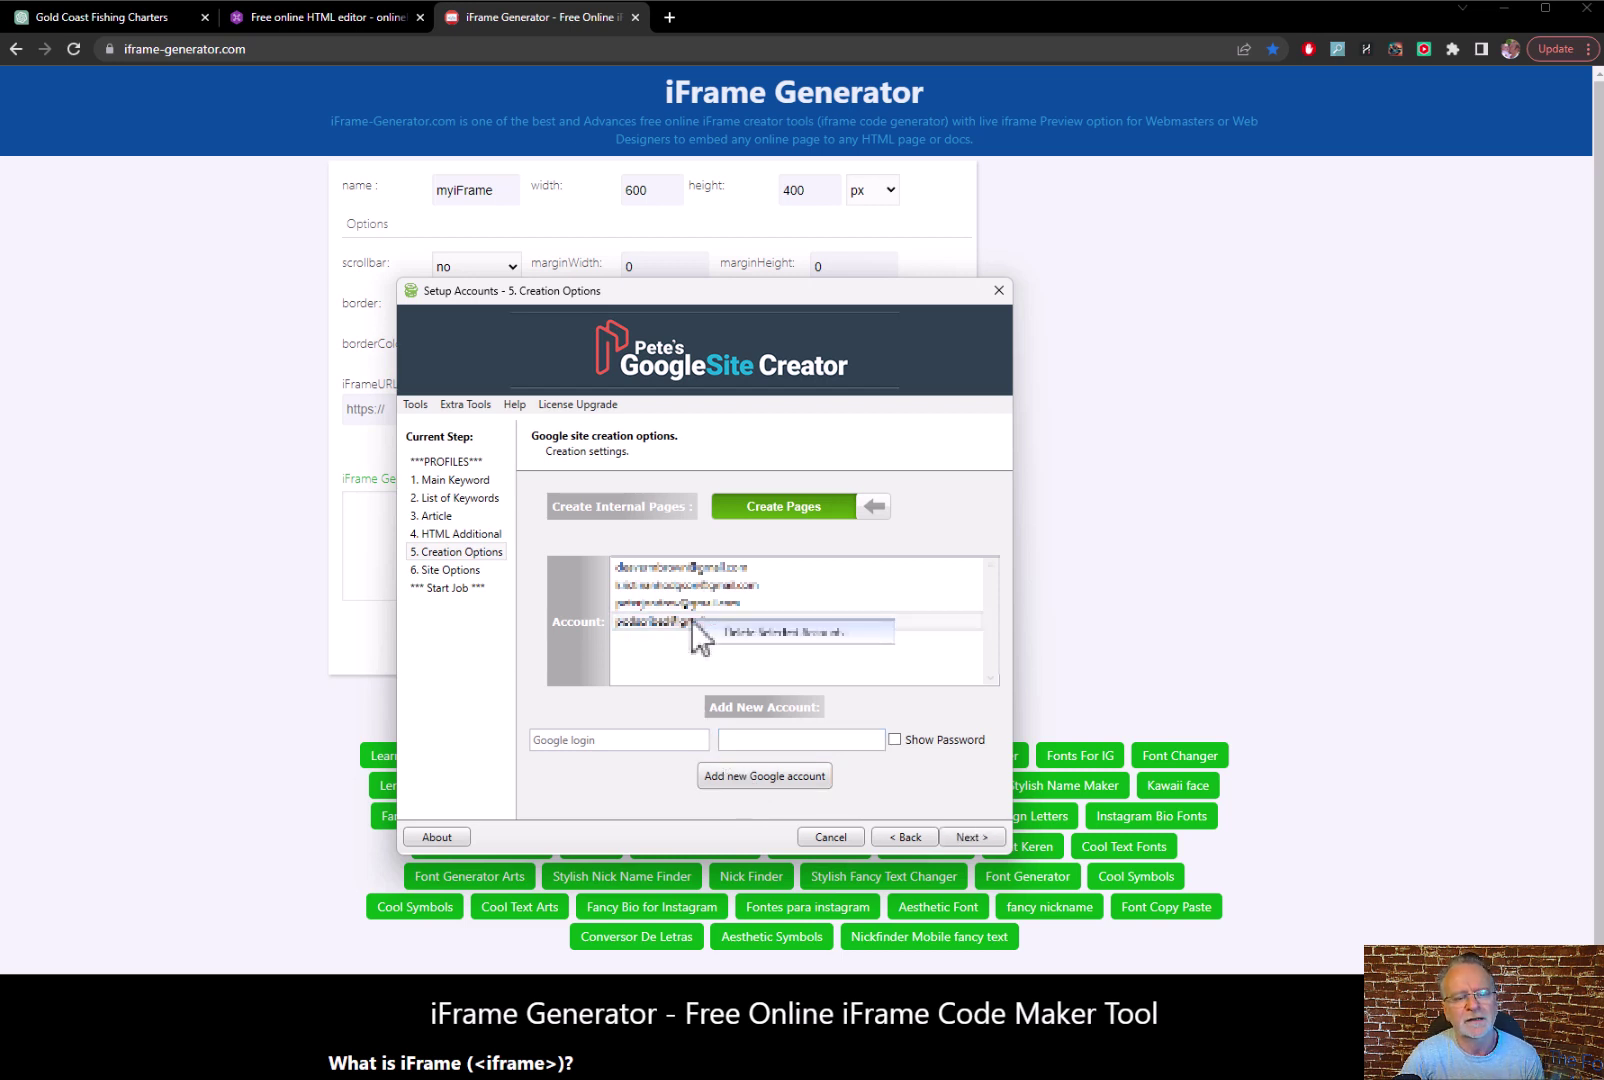
pyautogui.click(668, 734)
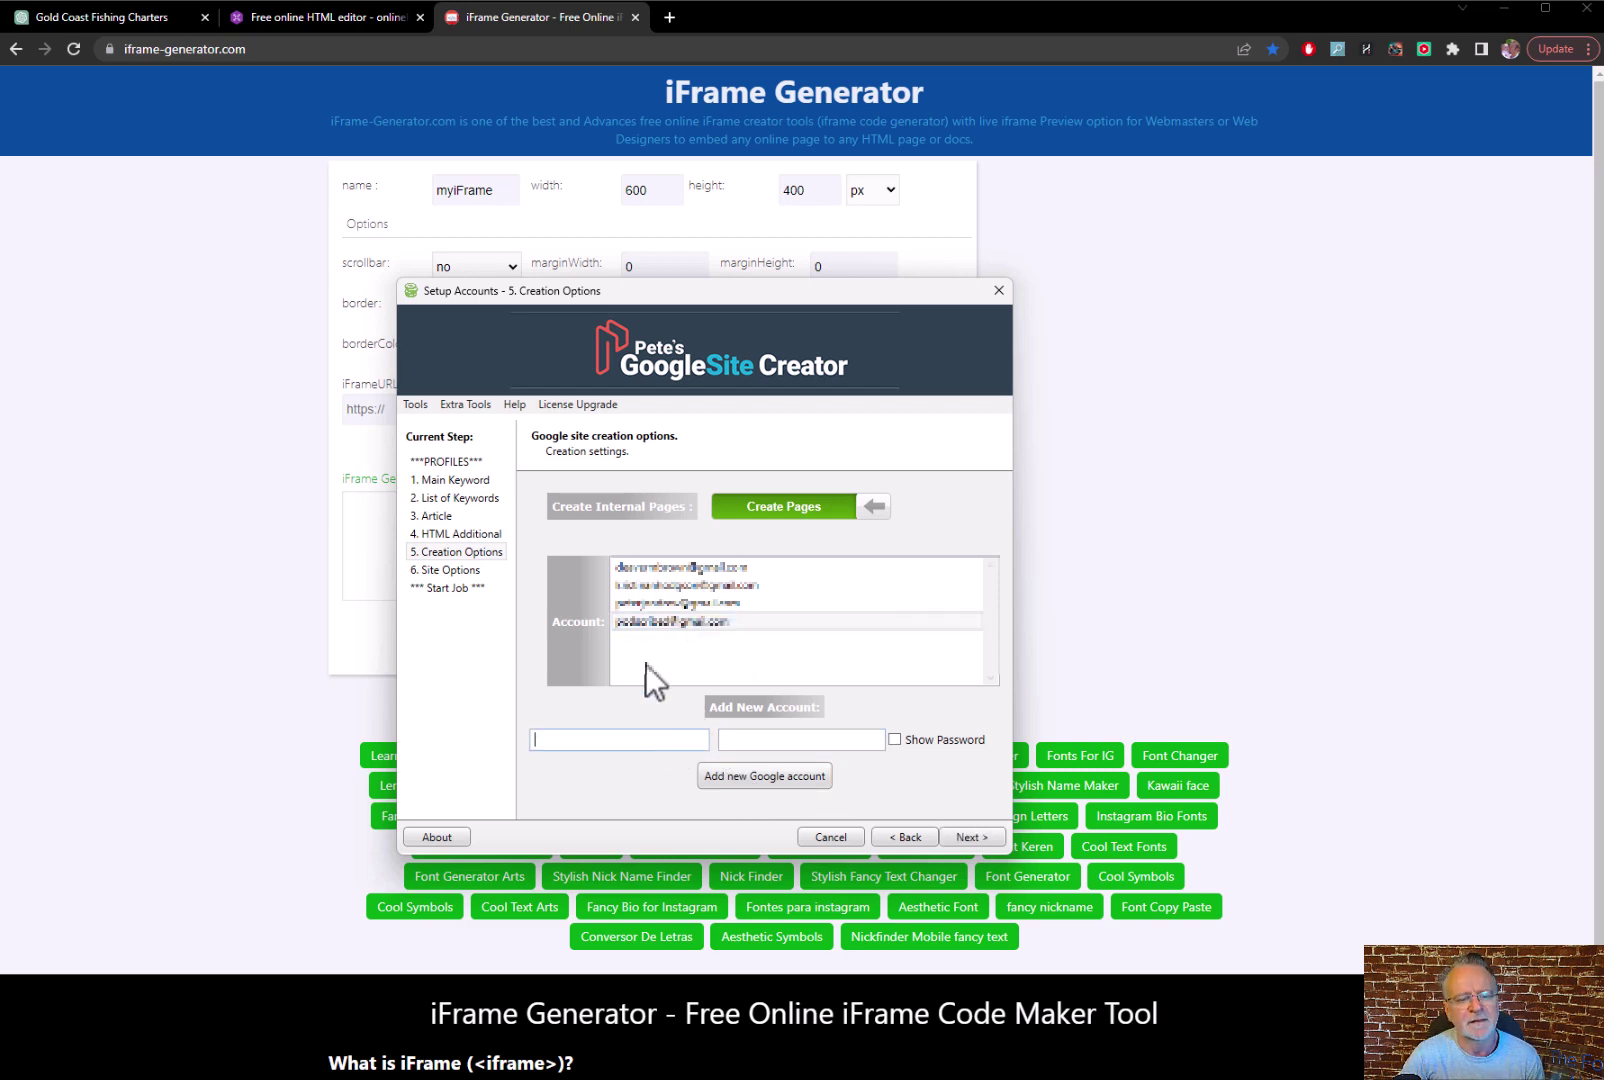
pyautogui.click(955, 837)
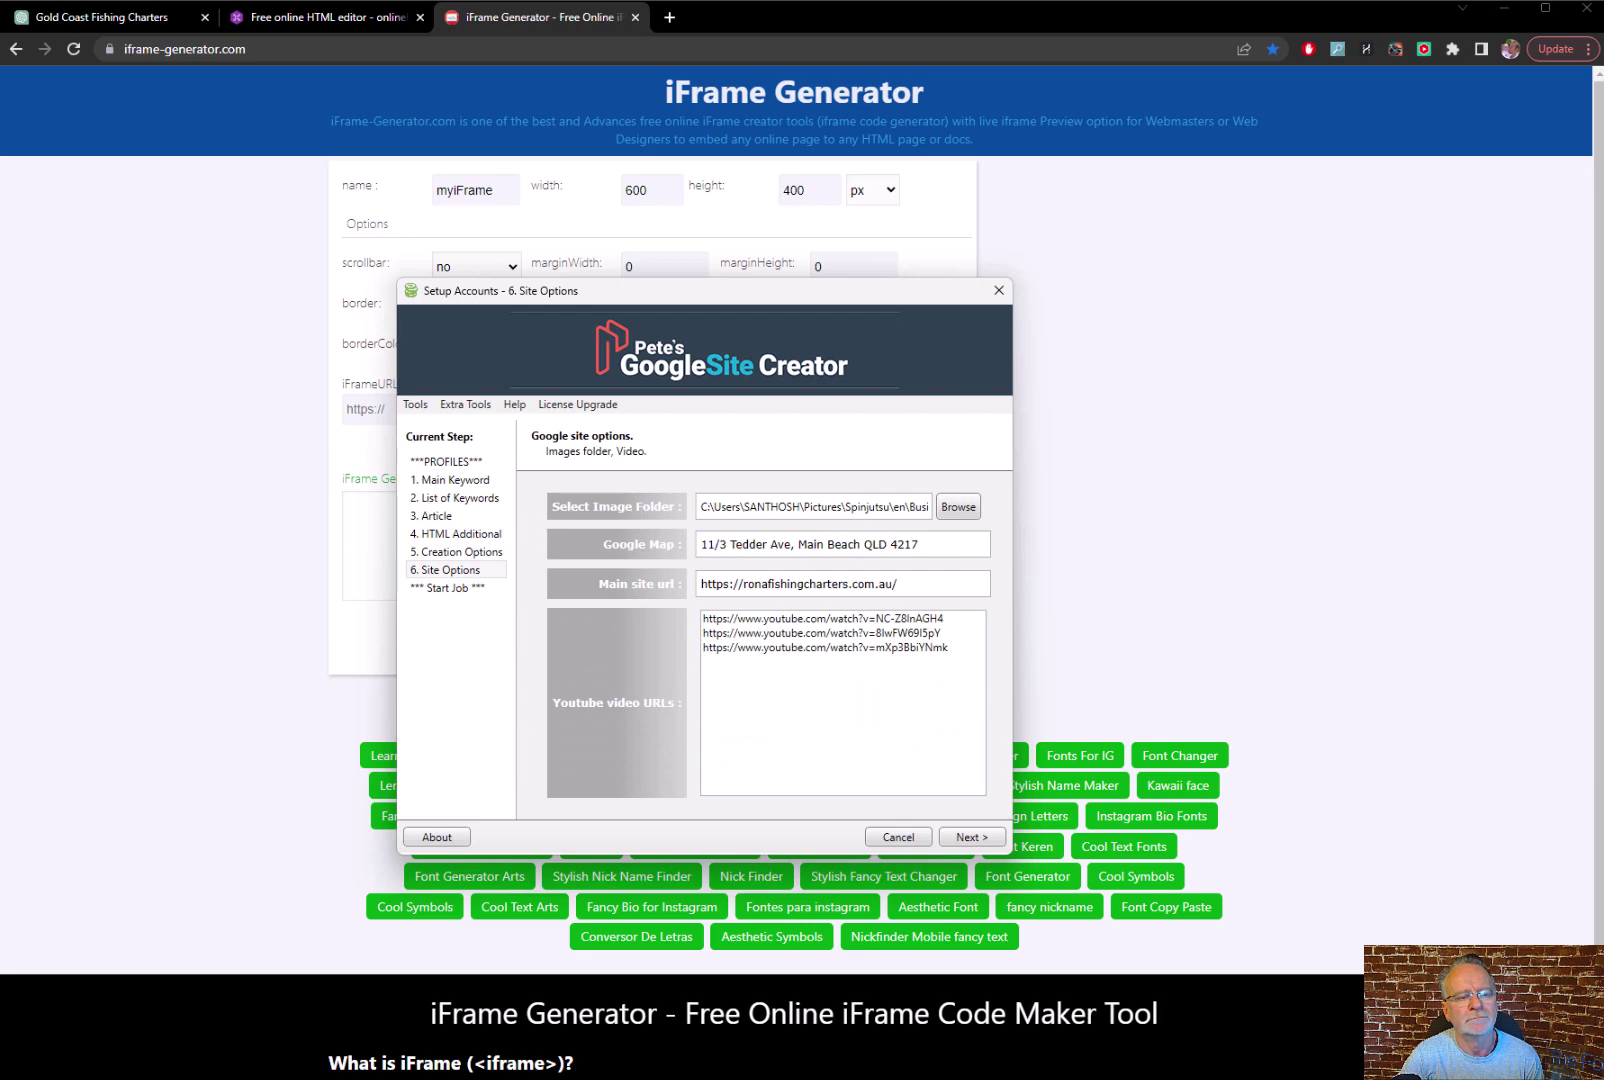
# Check the Google Map address and main site URL, then browse for the image folder.
pyautogui.click(132, 555)
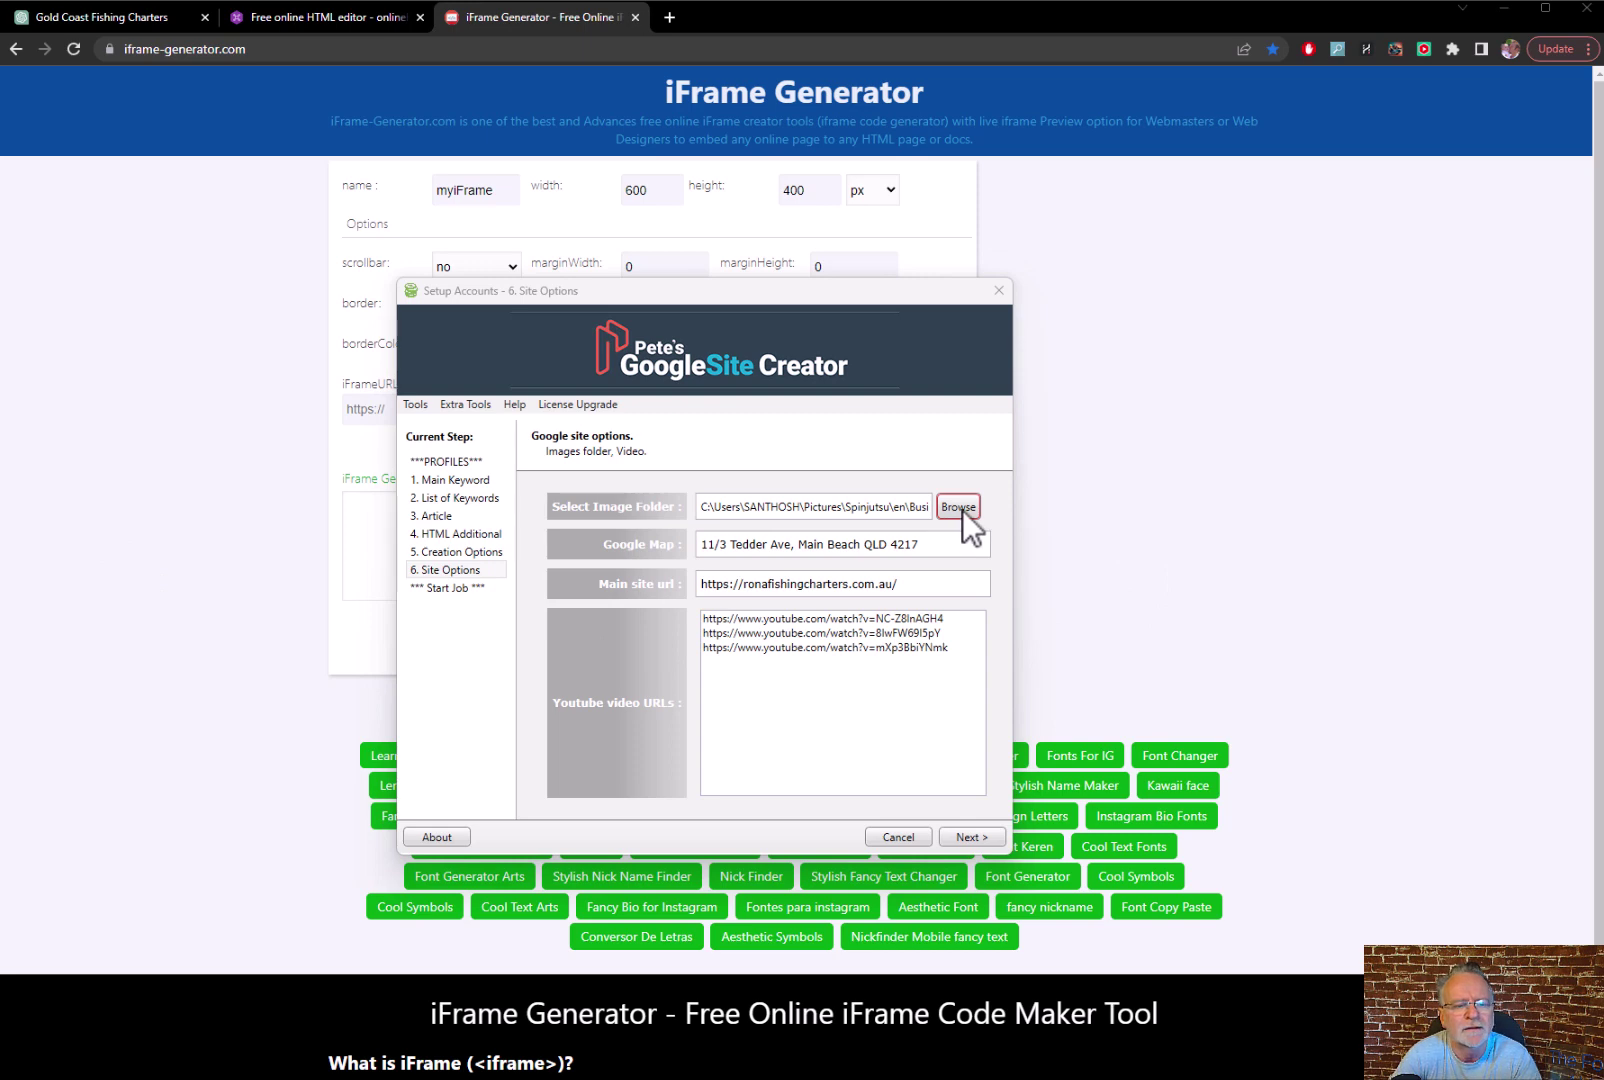
pyautogui.click(775, 544)
pyautogui.click(775, 544)
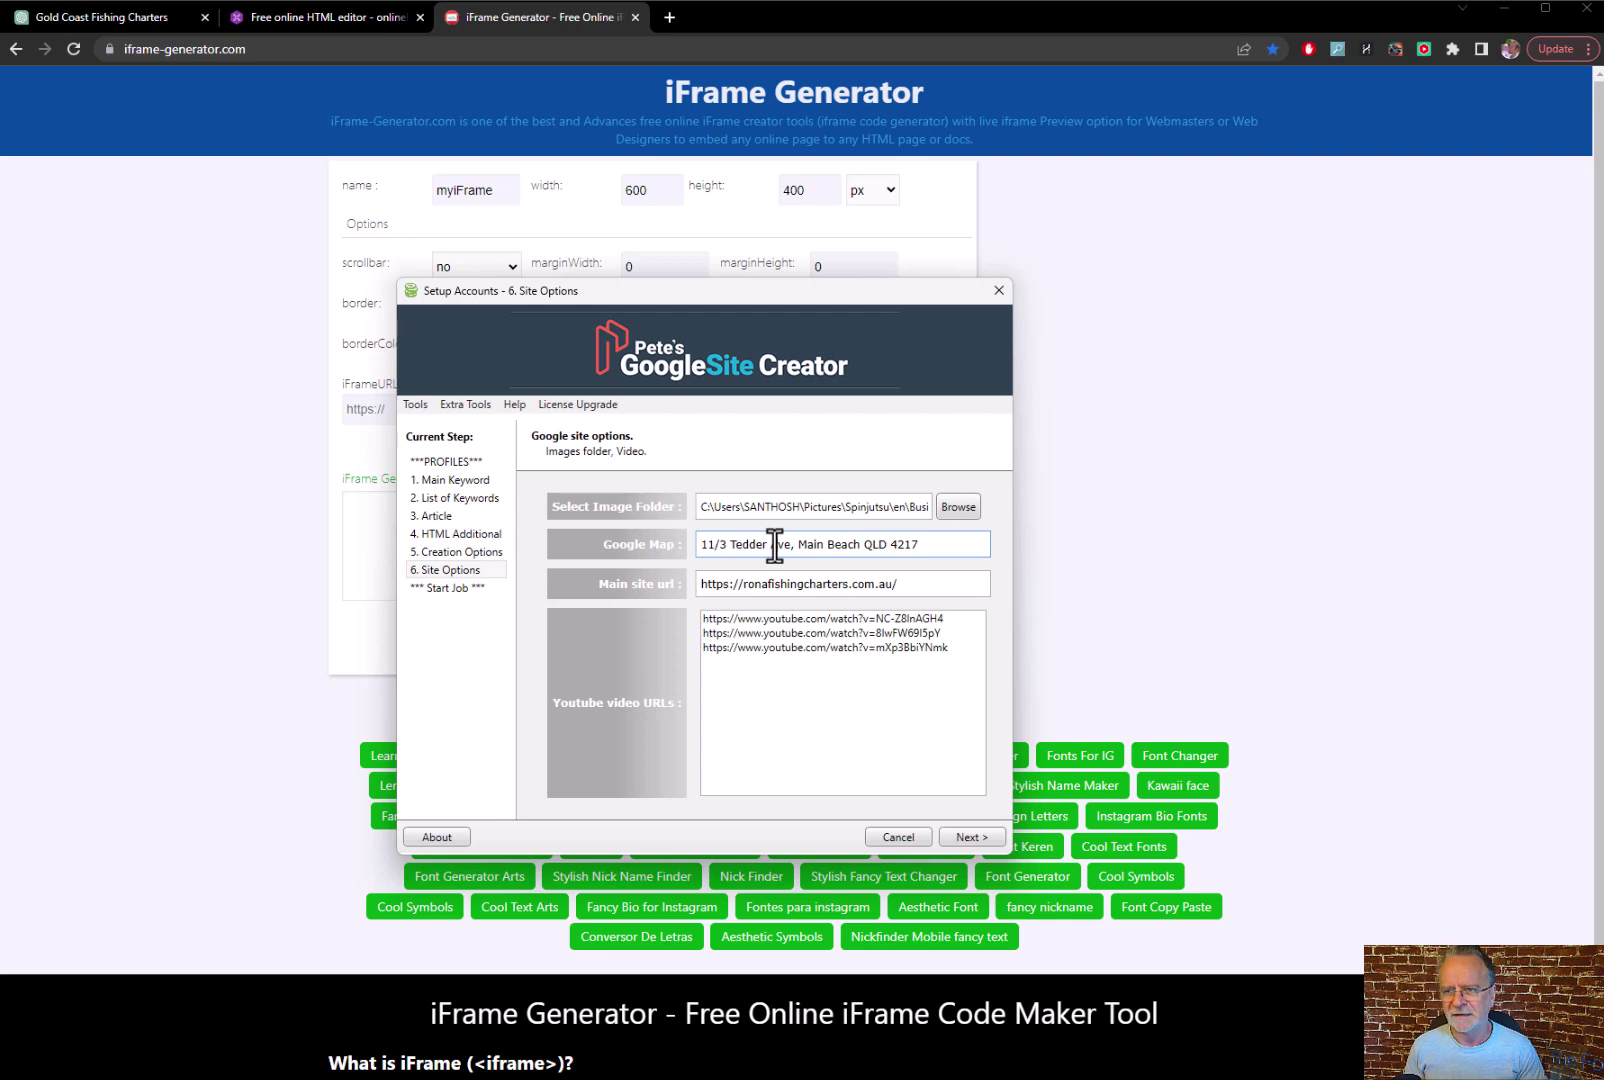
pyautogui.doubleClick(799, 591)
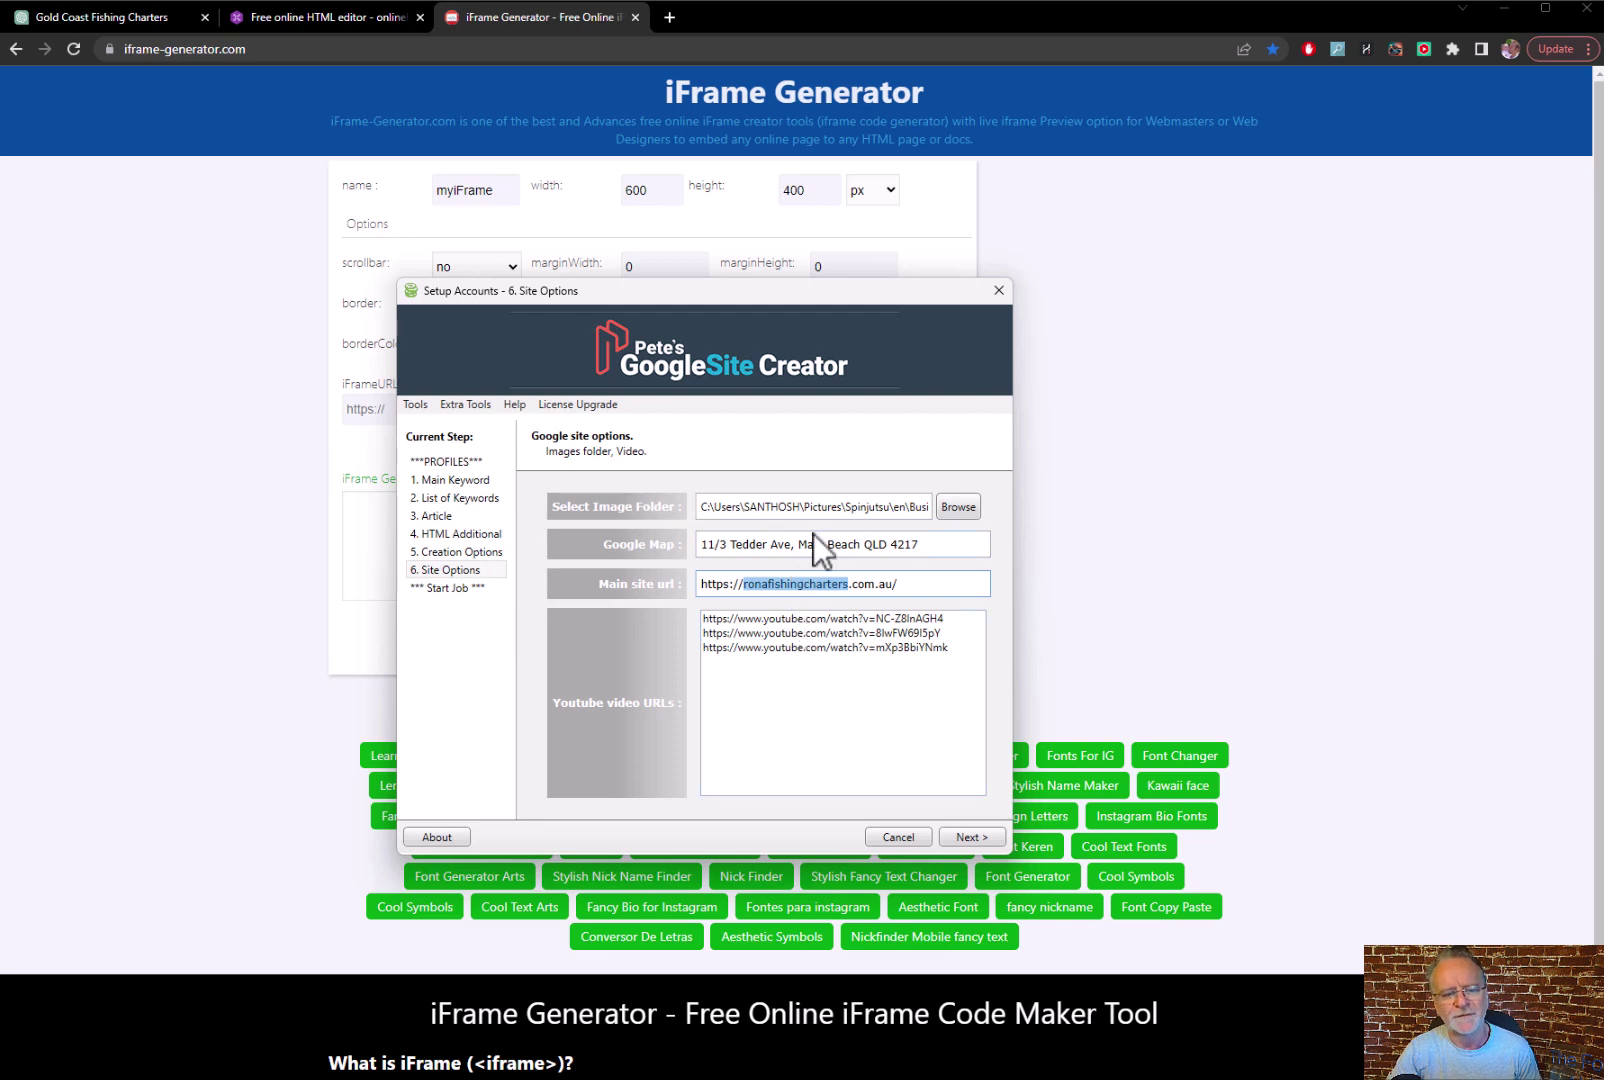
pyautogui.click(950, 510)
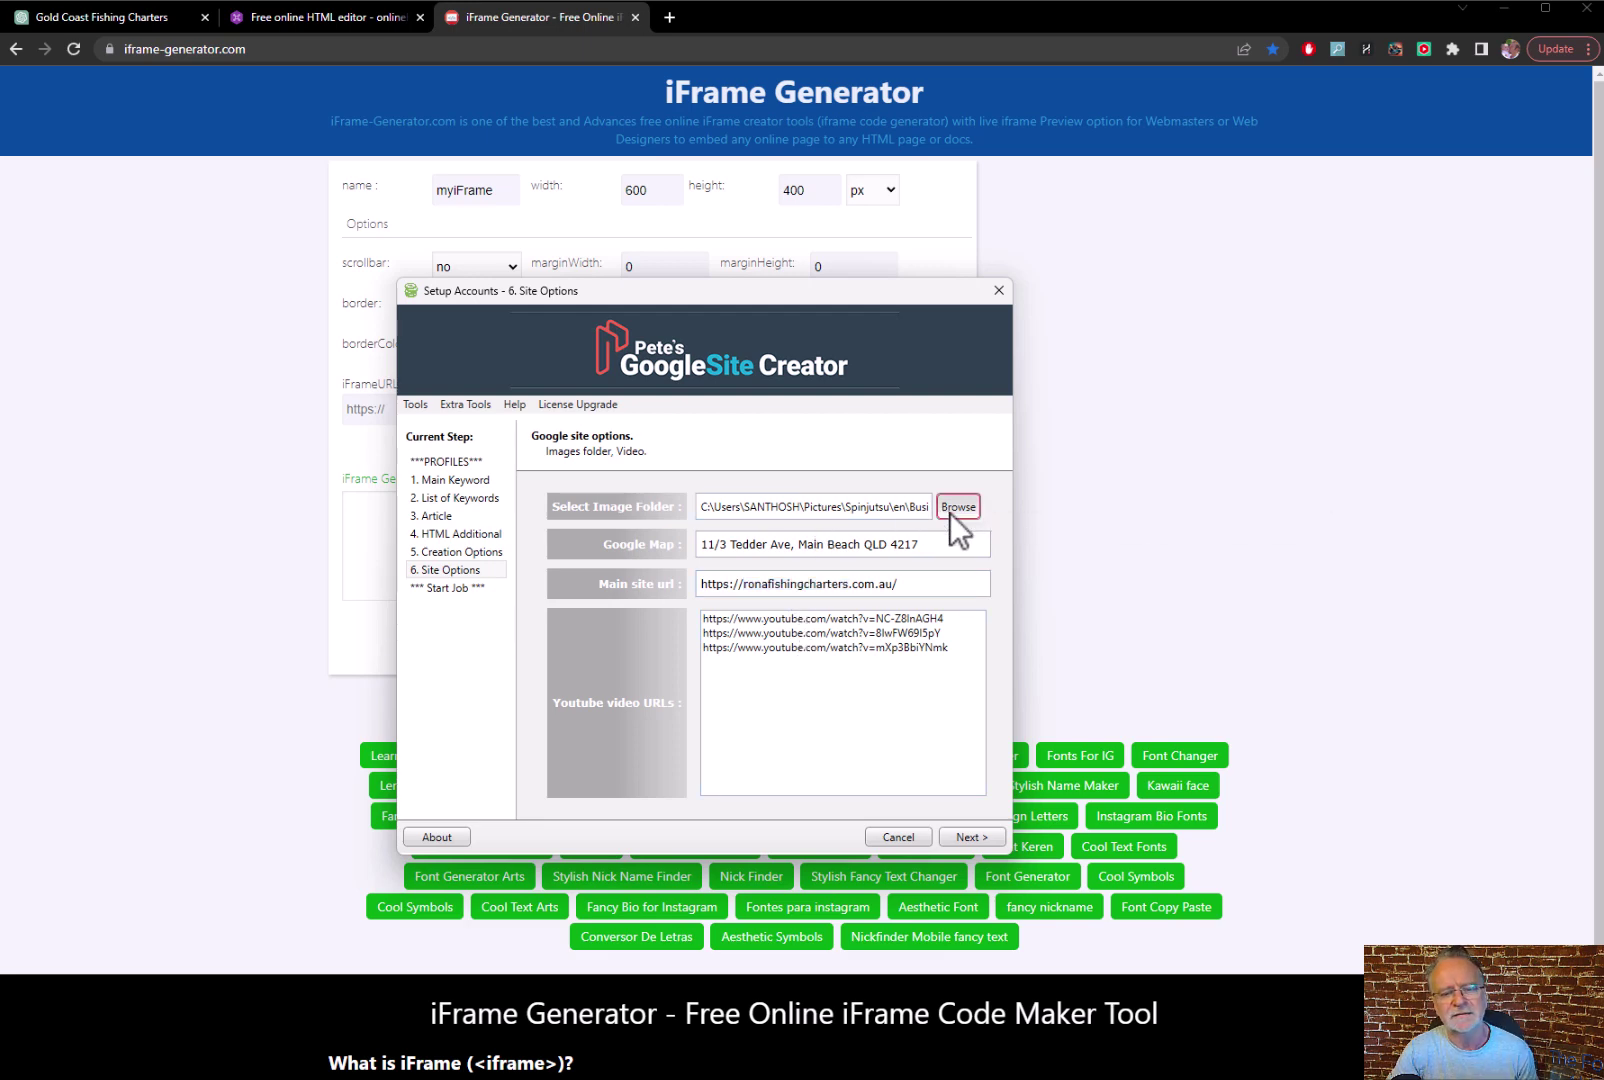